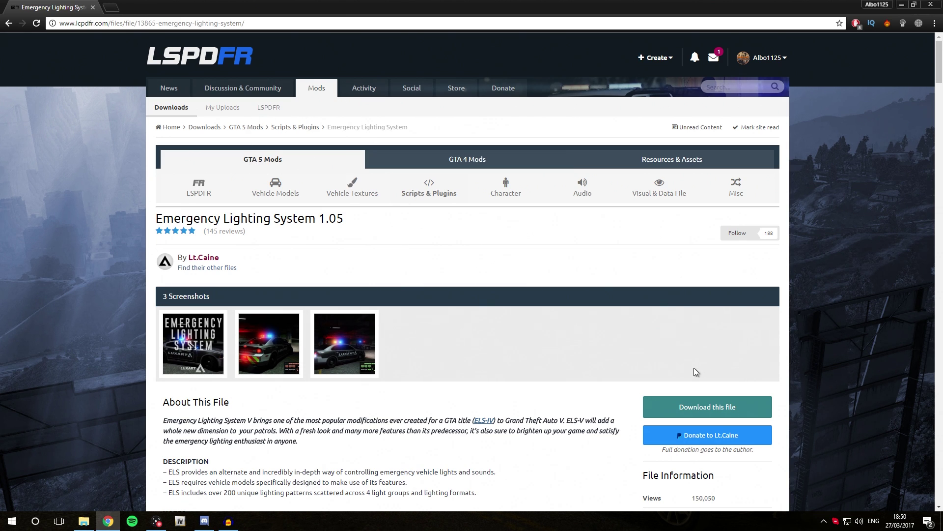
- Download ELS V1.05.rar from LSPDFR, passing the CAPTCHA, and save it in the Scripthook folder
click(704, 414)
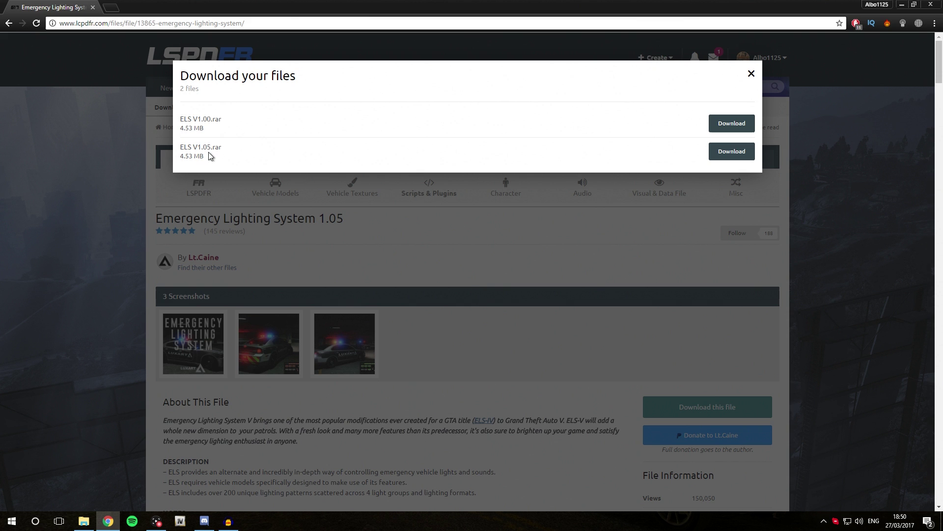
click(732, 155)
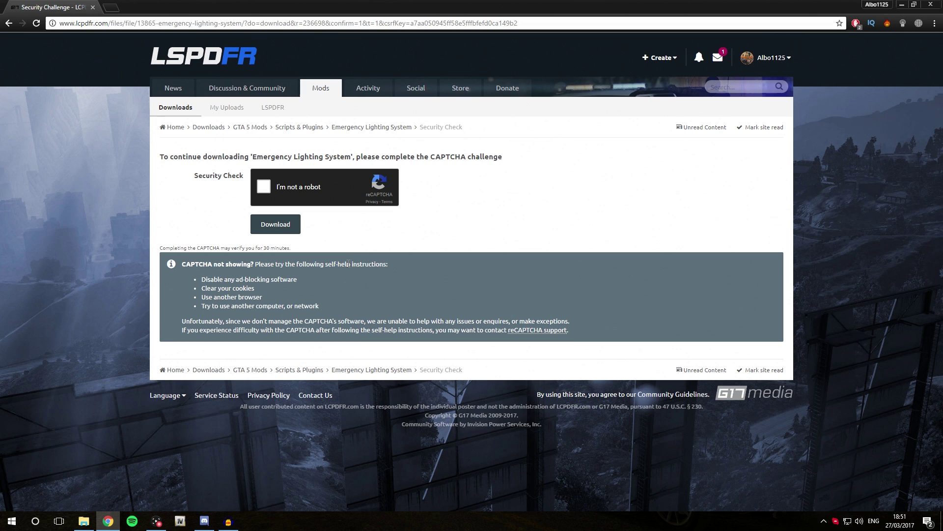
click(264, 187)
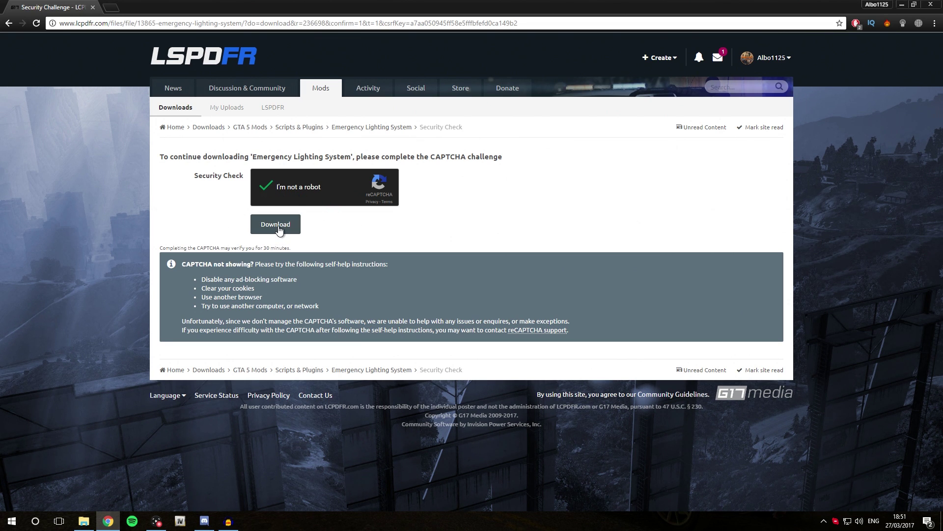
click(274, 224)
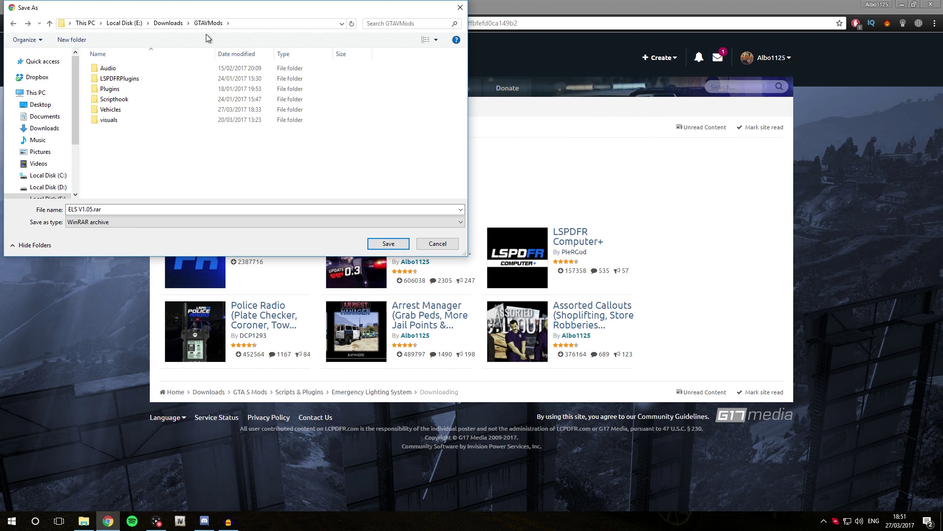
double_click(130, 101)
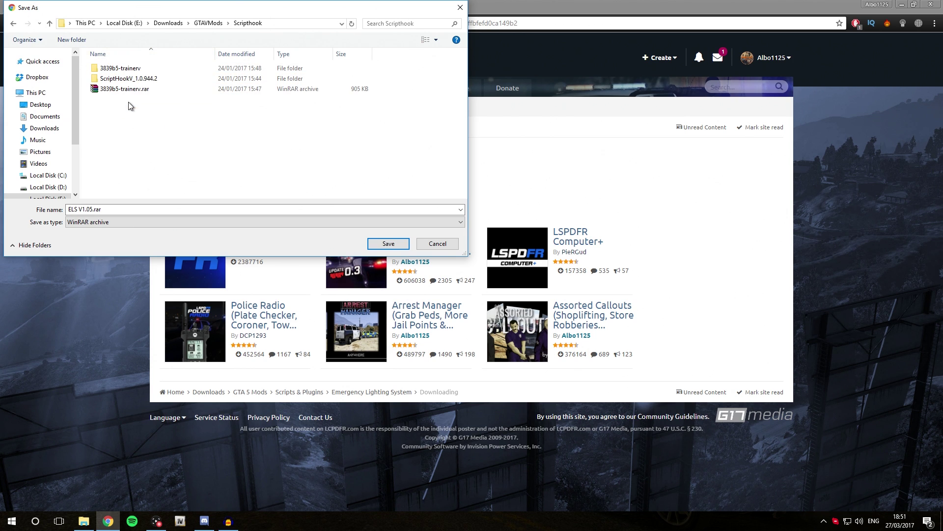
click(388, 243)
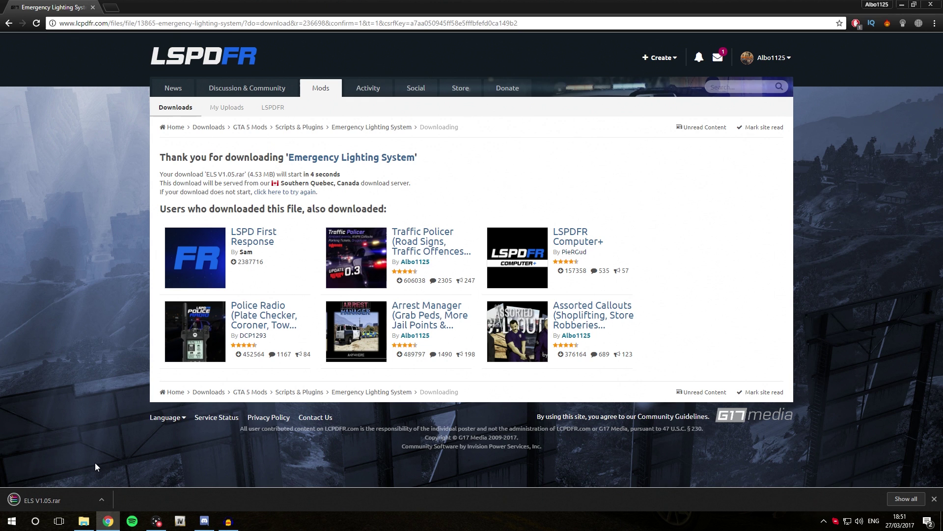
- Open ELS V1.05.rar in WinRAR and extract it to a new ELS V1.05 folder
click(57, 499)
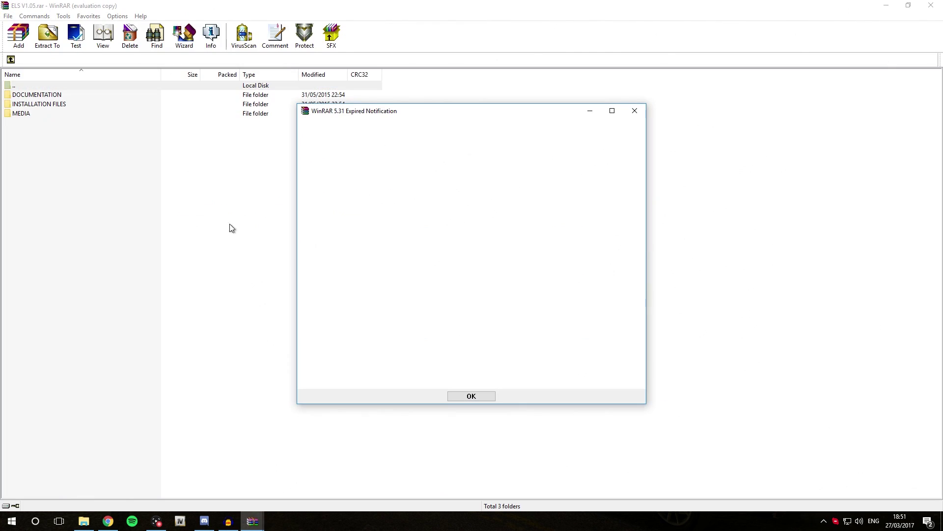
click(634, 109)
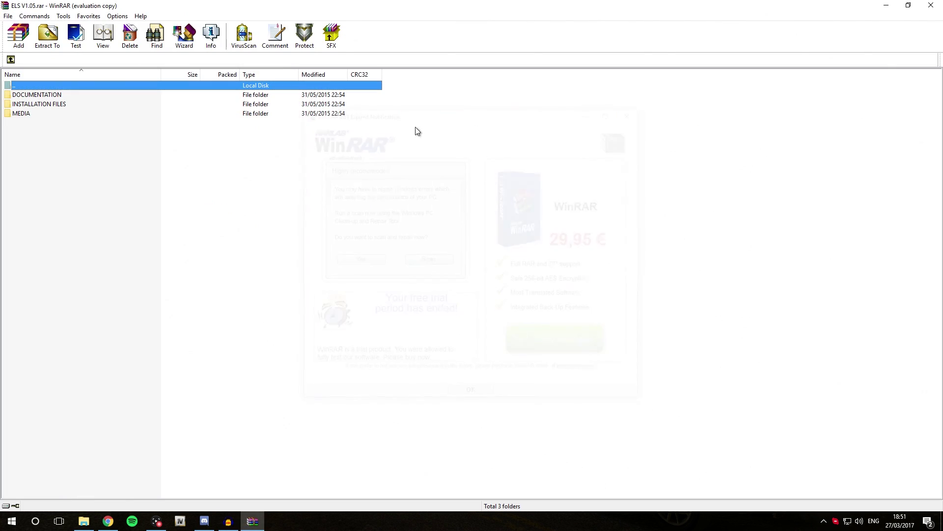
click(48, 35)
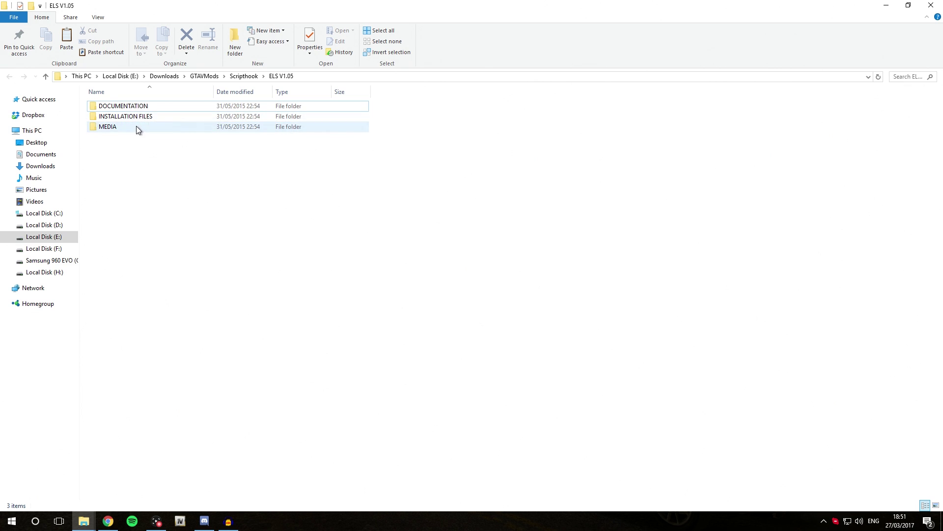
- Open DOCUMENTATION to show the DEFAULT CONTROLS, ELS EXTRA PART MAP and USER GUIDE PDFs
double_click(146, 108)
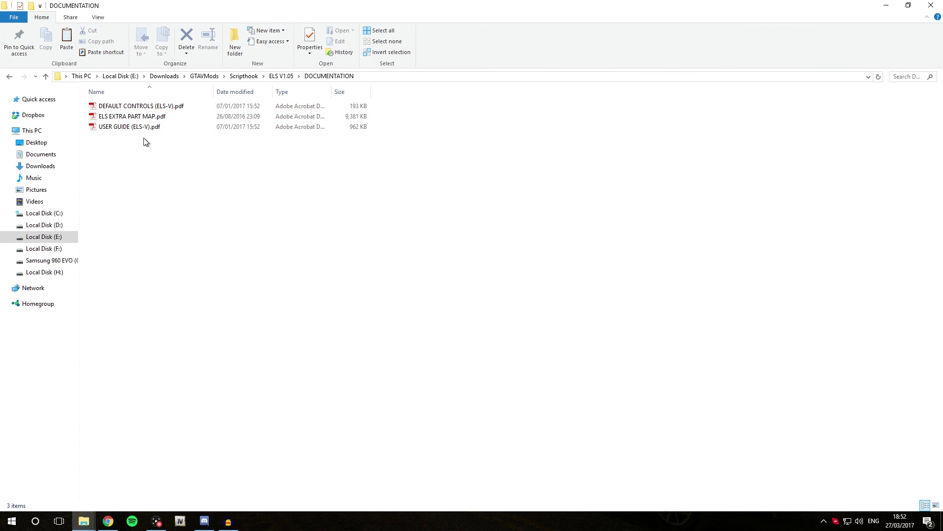
double_click(143, 127)
scroll(387, 258, down, 6)
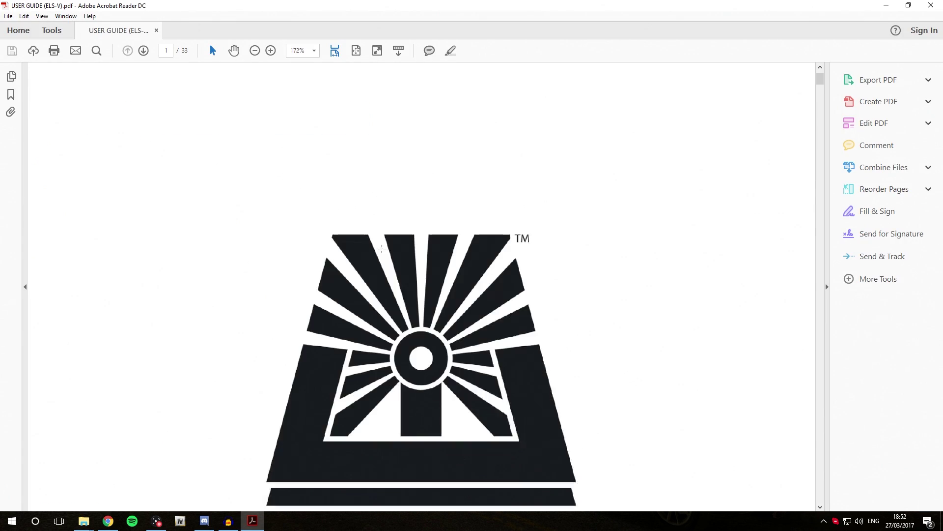
scroll(387, 260, down, 10)
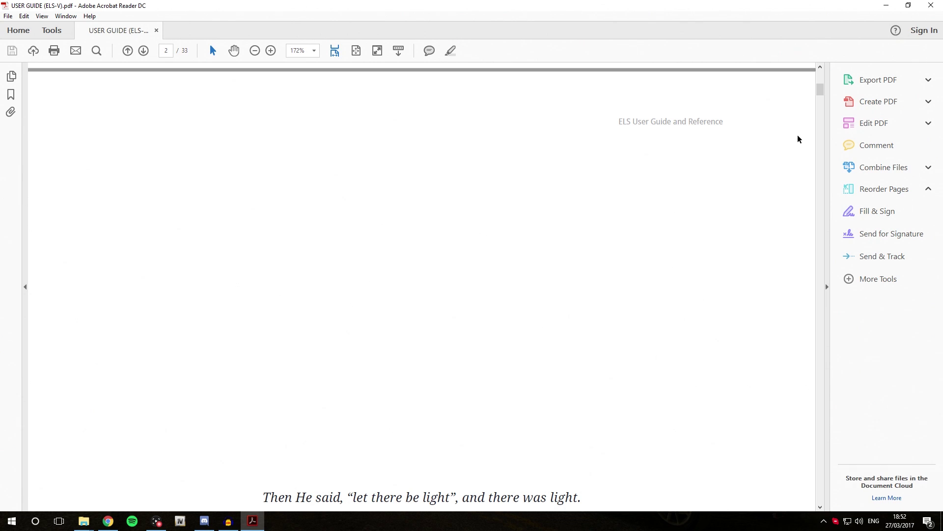
drag(824, 91, 821, 117)
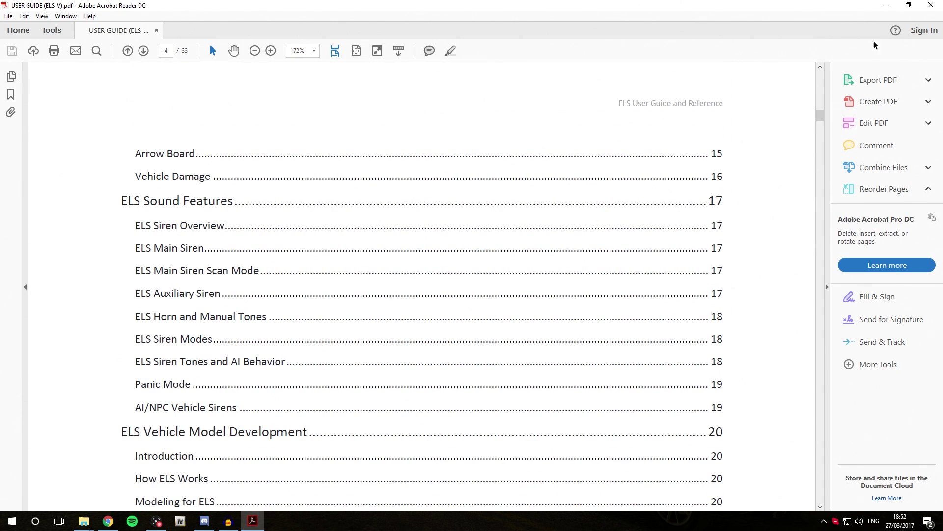
click(932, 5)
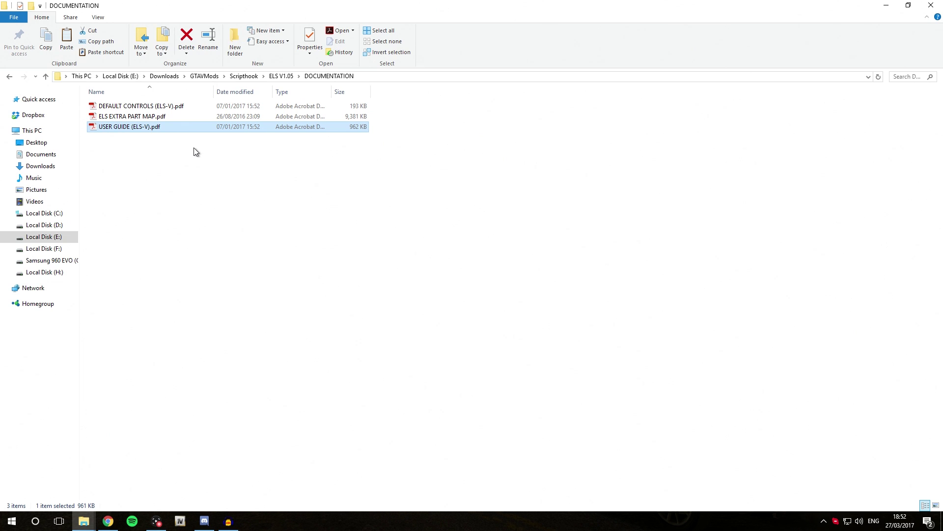
click(157, 156)
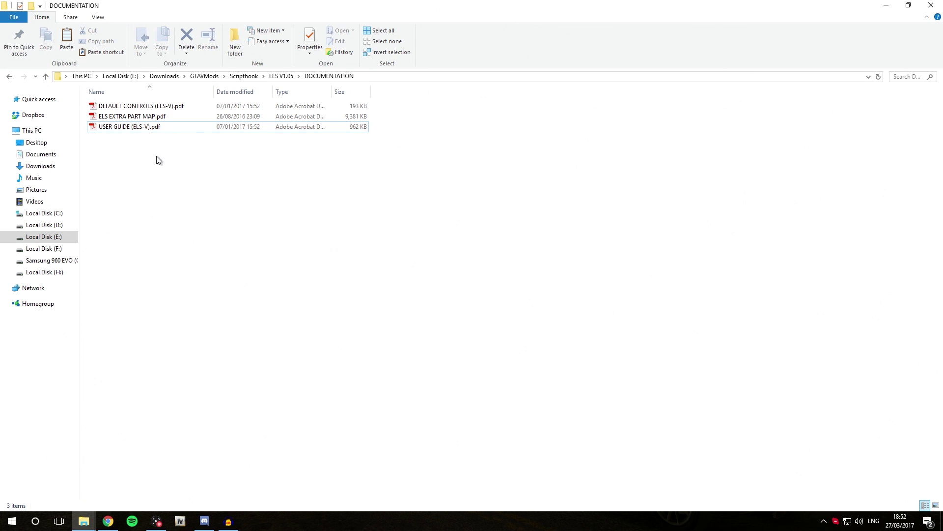
- View DEFAULT CONTROLS (ELS-V).pdf down to page 2's Keyboard Control Key ID Chart
double_click(167, 108)
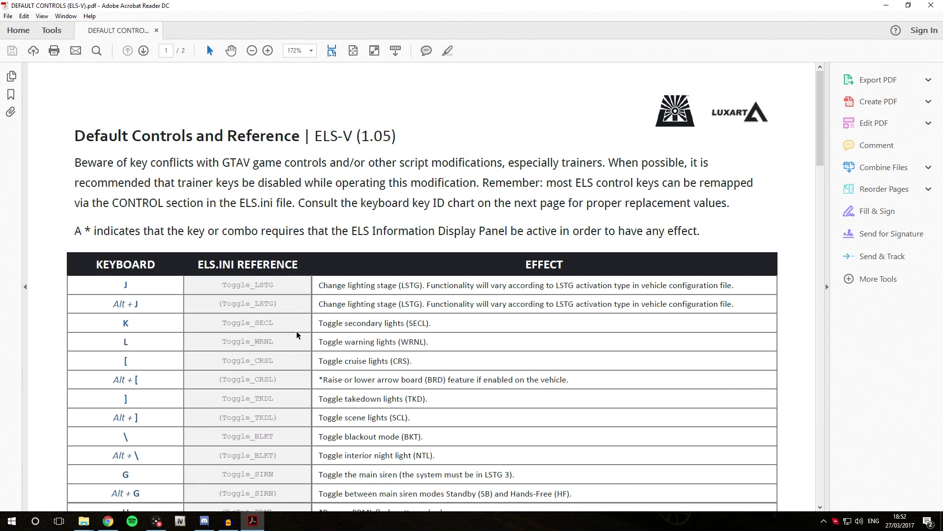
scroll(145, 314, down, 3)
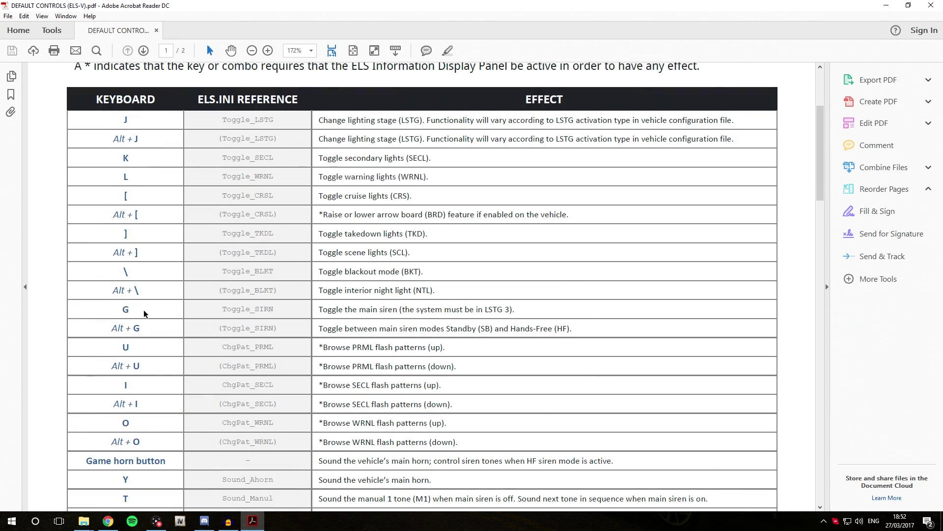
scroll(145, 314, down, 15)
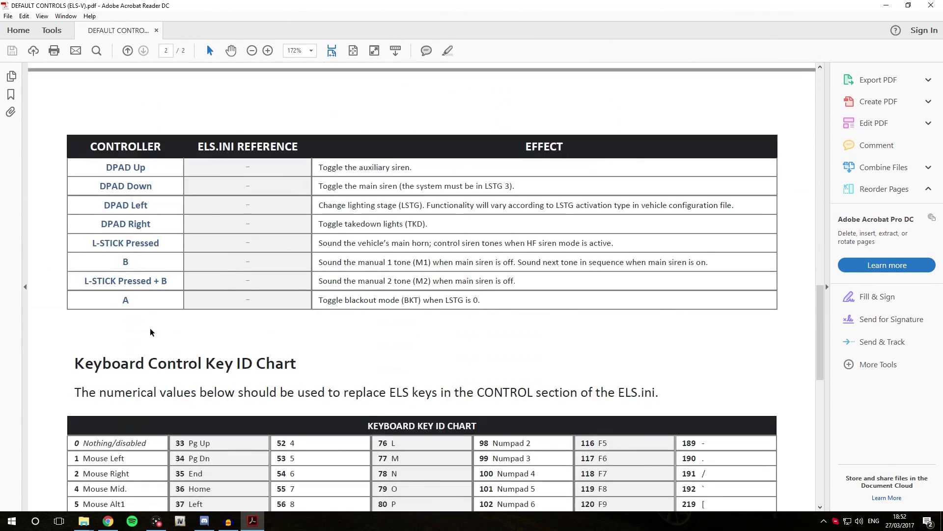
scroll(150, 332, down, 2)
scroll(129, 256, up, 3)
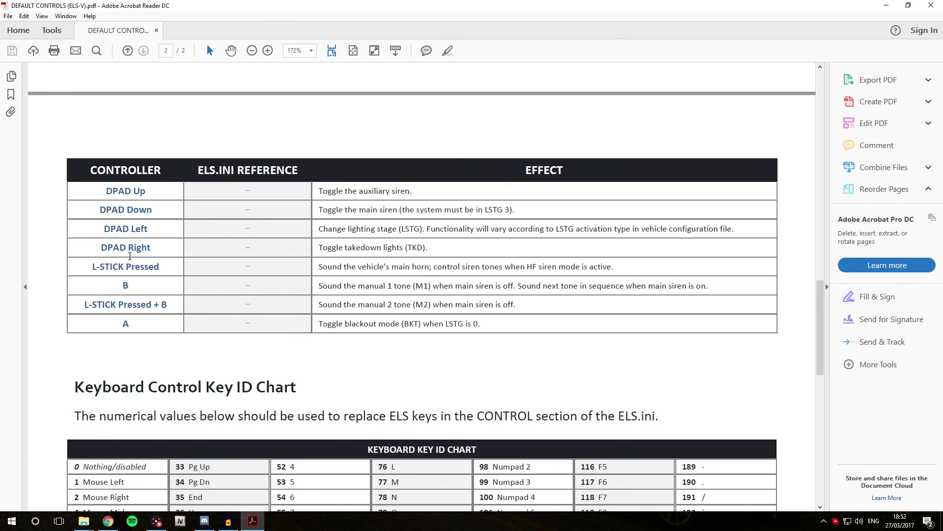
scroll(249, 272, up, 5)
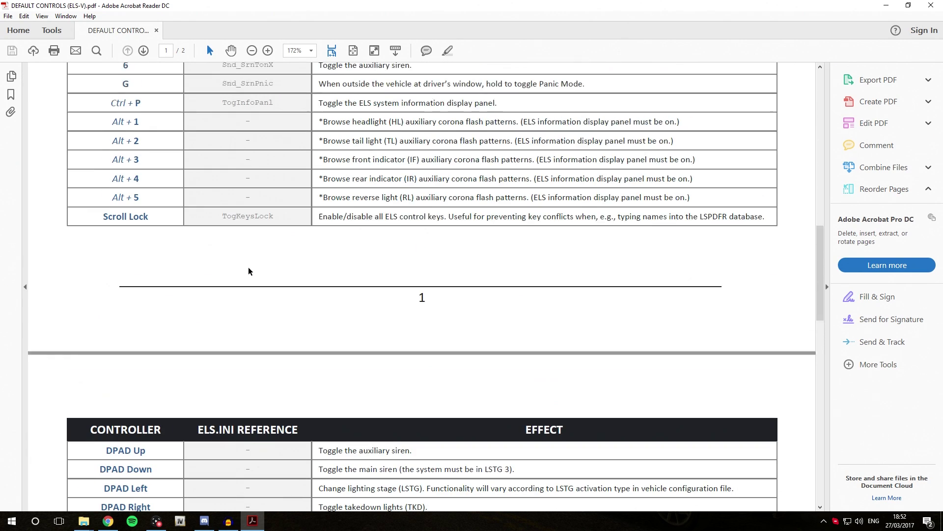
scroll(249, 271, up, 4)
scroll(249, 271, down, 5)
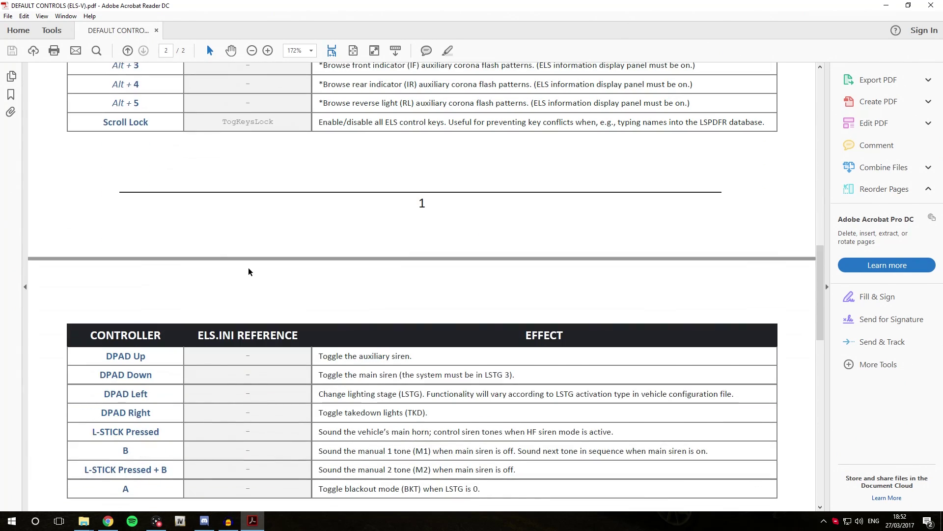
scroll(249, 271, down, 3)
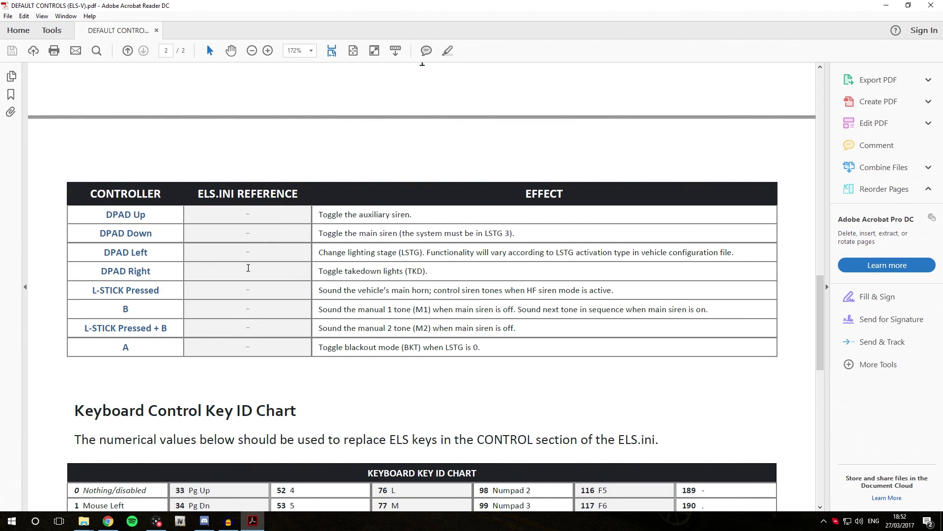
scroll(249, 268, down, 6)
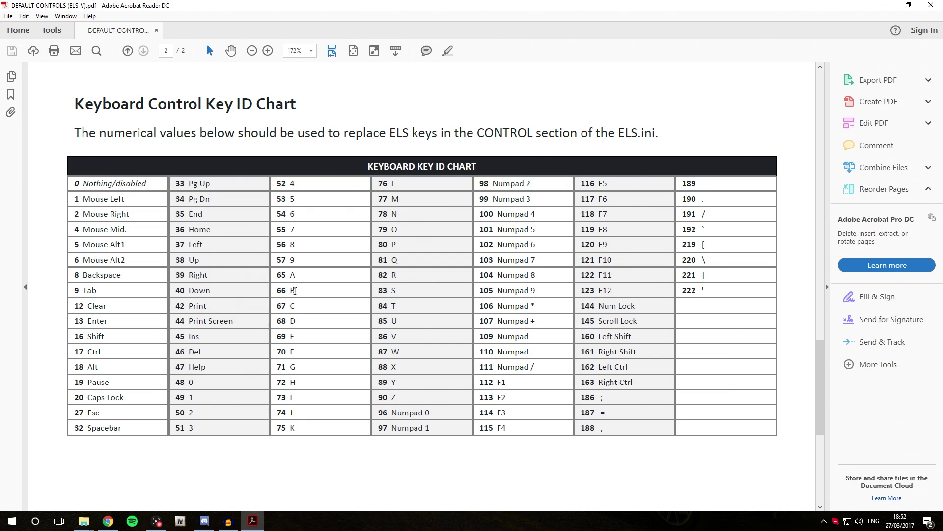
double_click(293, 291)
- Close the PDF and go to ELS V1.05\INSTALLATION FILES\Grand Theft Auto V
click(931, 5)
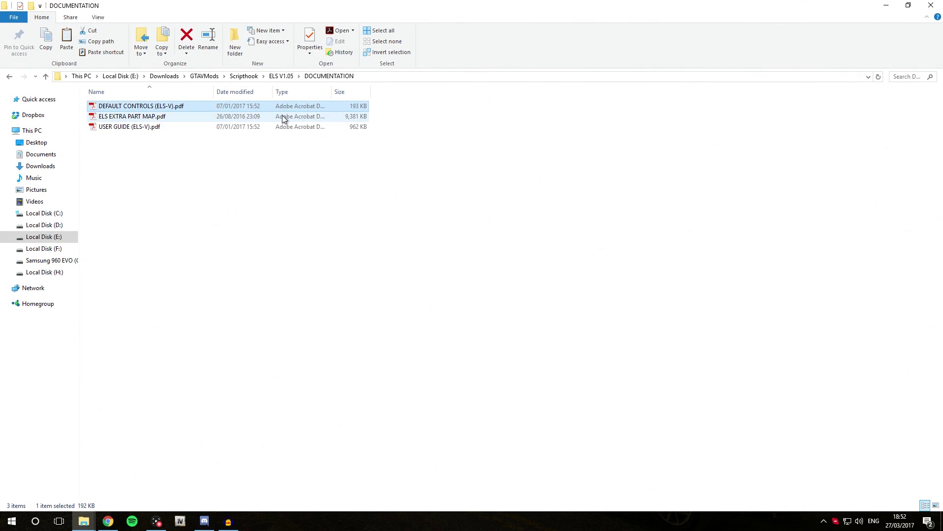
click(287, 77)
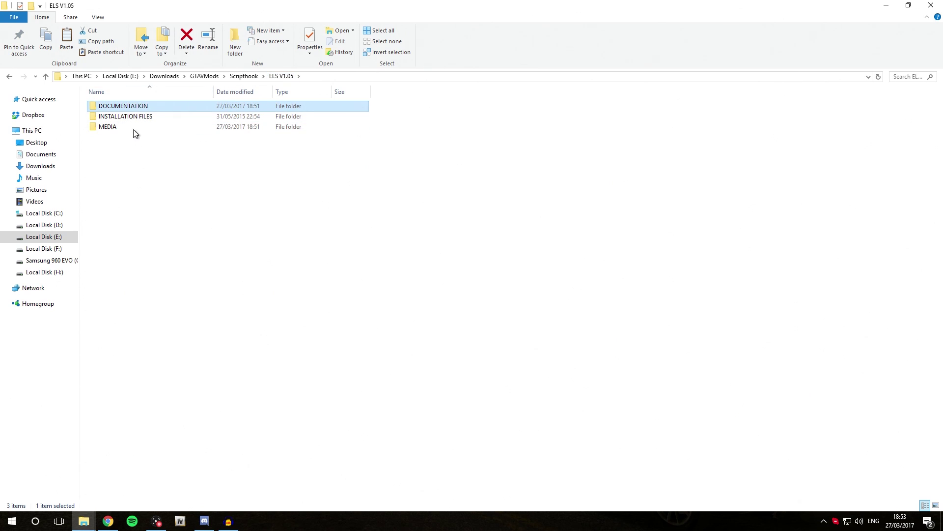
double_click(137, 116)
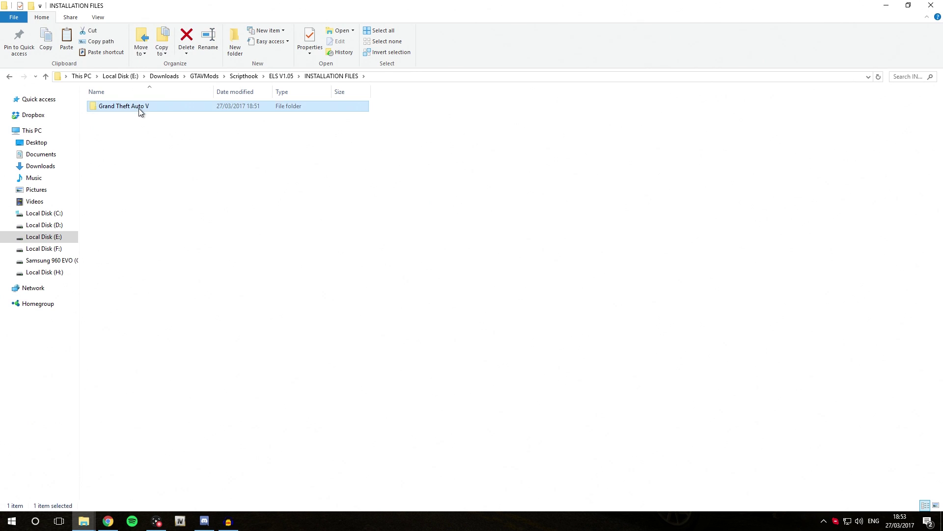
double_click(139, 107)
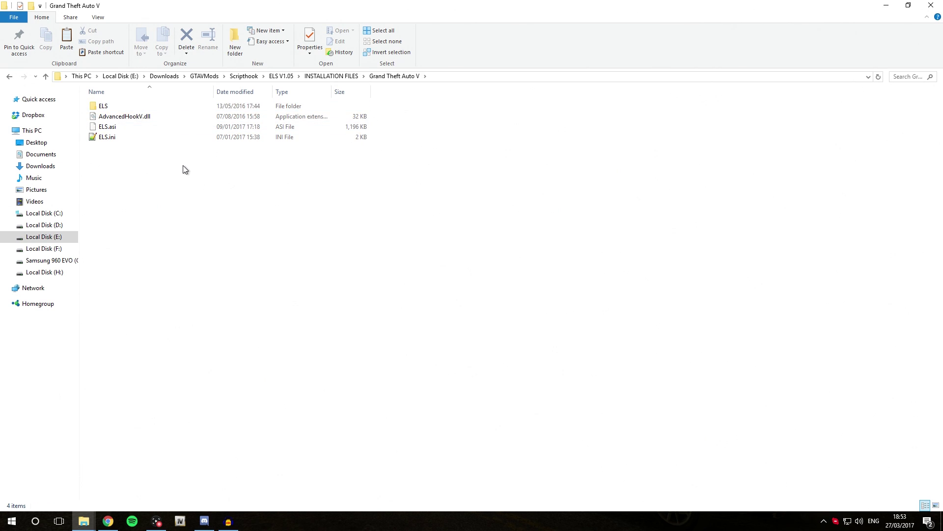
- Copy all four items: the ELS folder, AdvancedHookV.dll, ELS.asi and ELS.ini
key(ctrl+a)
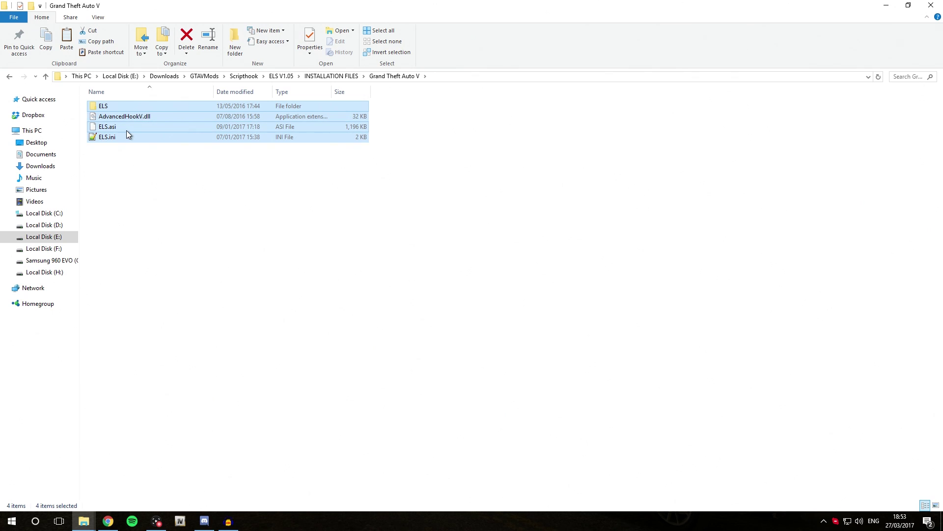
right_click(130, 126)
click(162, 249)
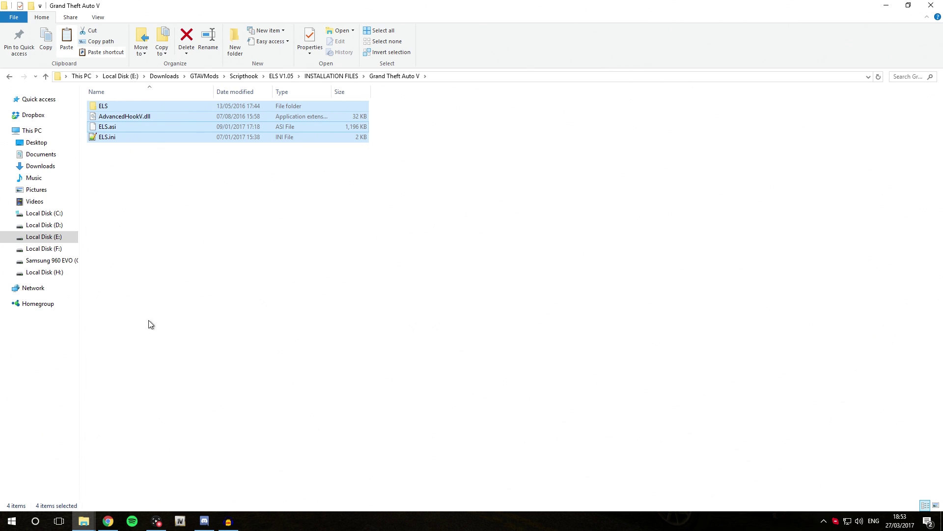
- Paste the four ELS items into Program Files\Rockstar Games\Grand Theft Auto V
click(83, 521)
click(72, 504)
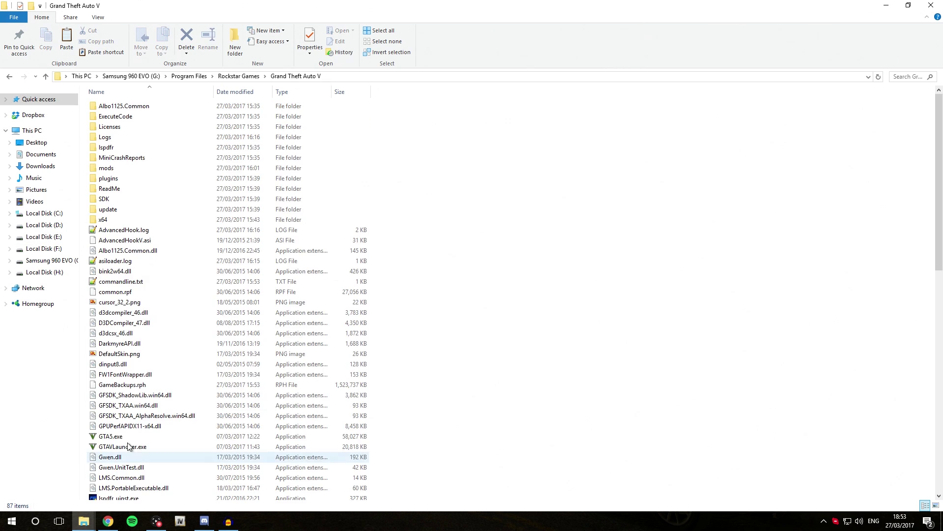
right_click(421, 188)
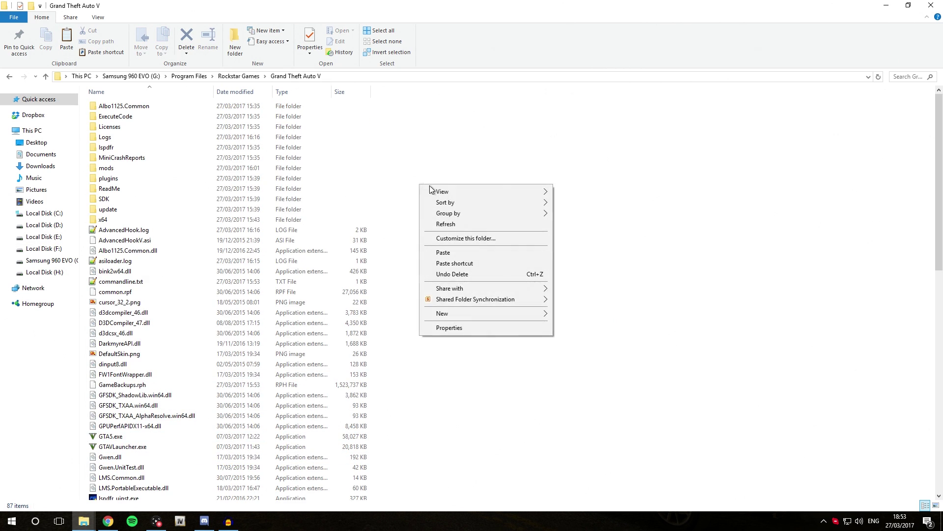
click(441, 248)
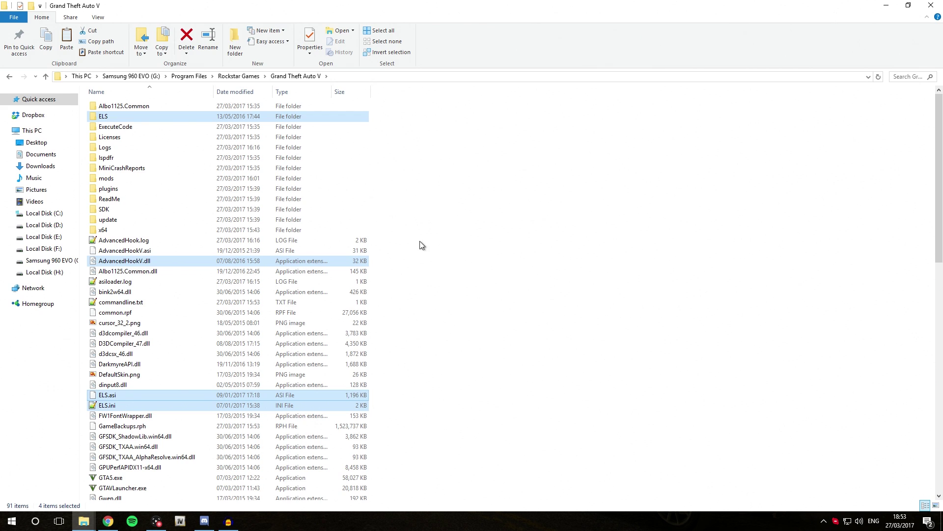
click(447, 265)
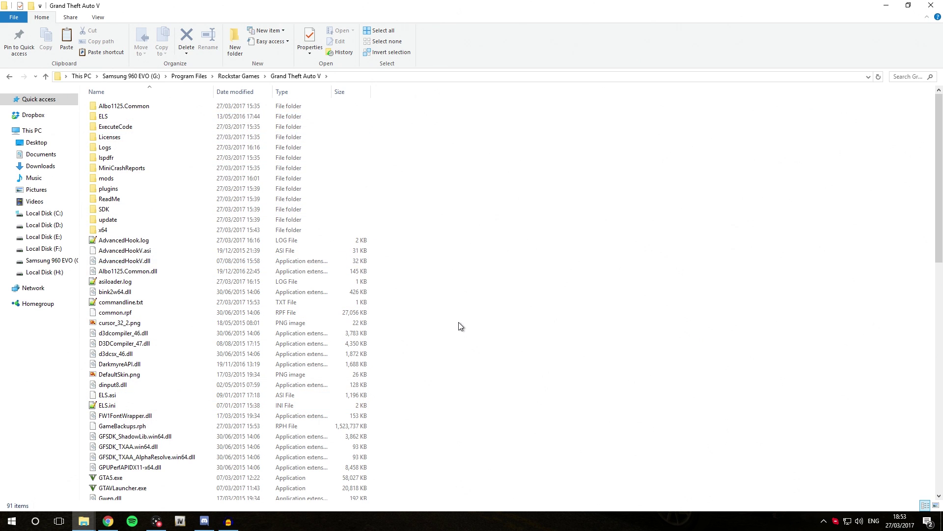
scroll(460, 326, down, 3)
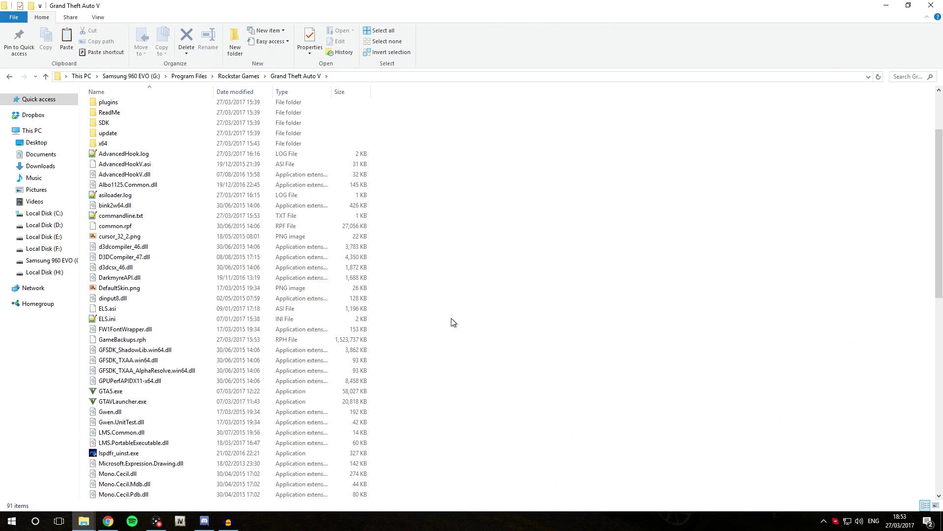
double_click(139, 319)
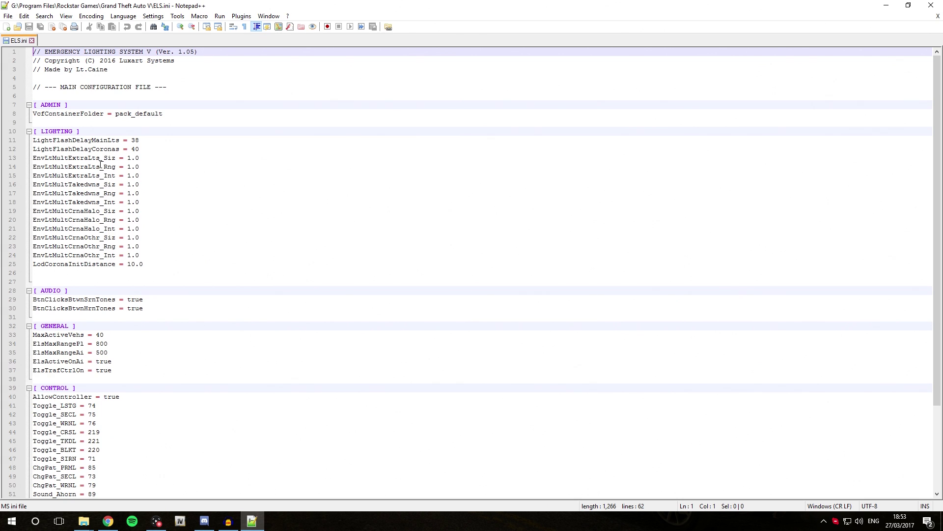
scroll(119, 176, down, 4)
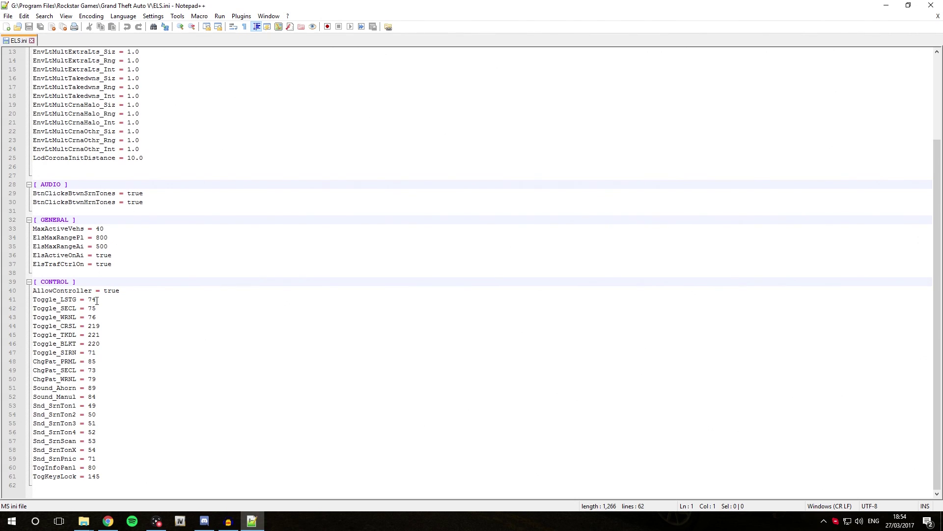
click(99, 299)
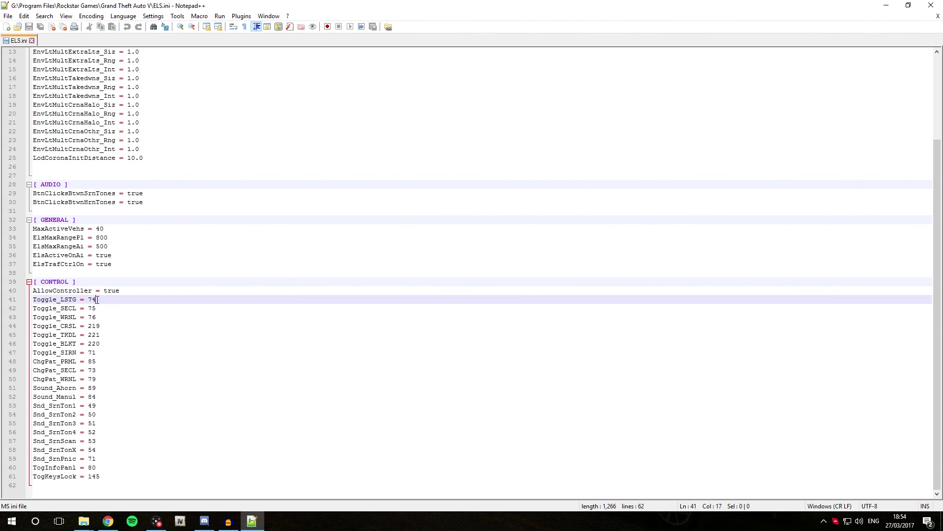
key(shift+Left)
key(shift+Left)
click(146, 304)
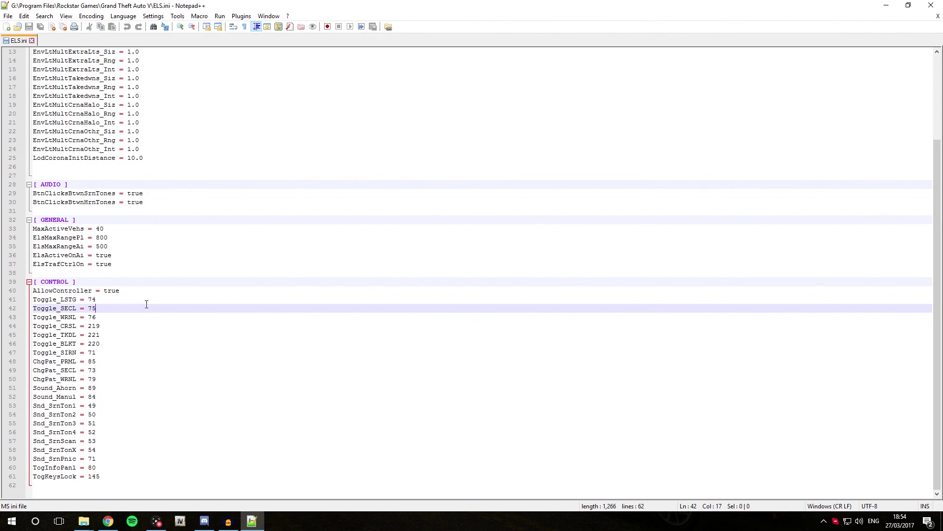
scroll(137, 390, up, 4)
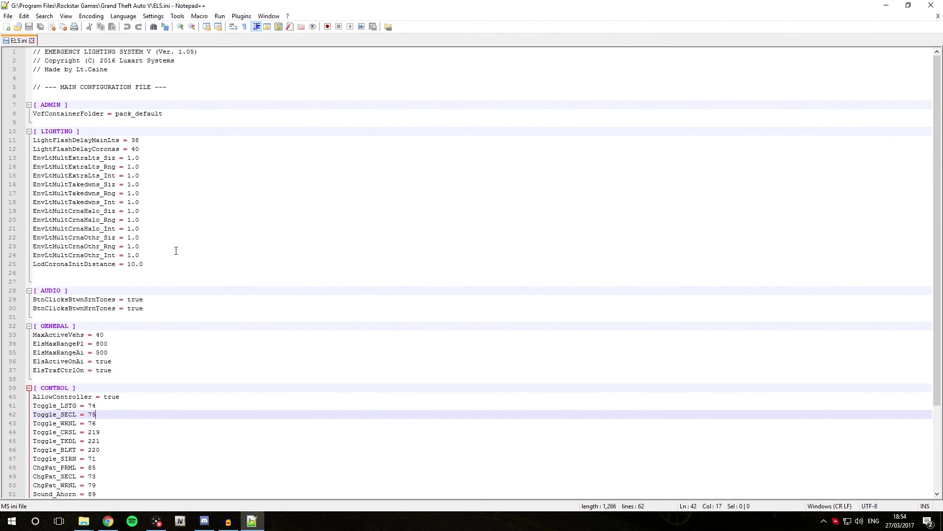
- Close ELS.ini and navigate into the game's ELS\pack_default folder holding POLICE.xml
click(931, 5)
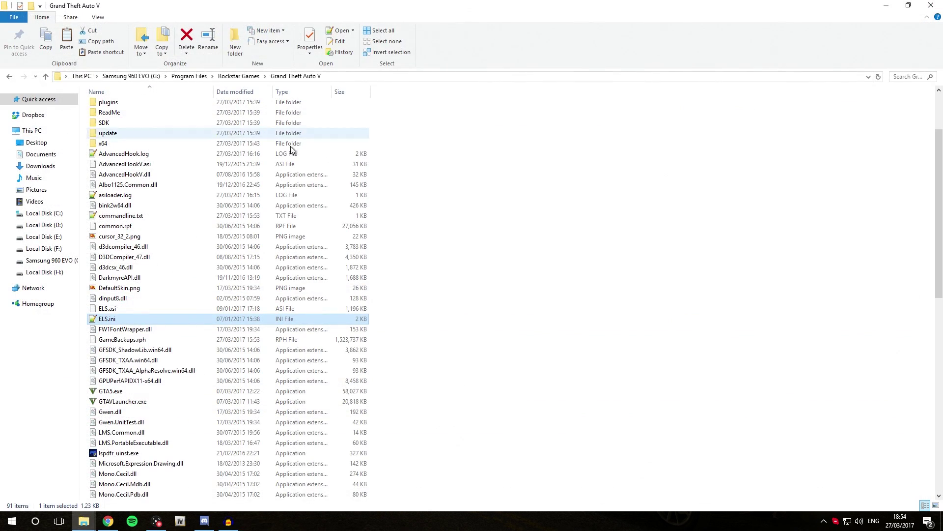
click(458, 191)
scroll(438, 291, up, 3)
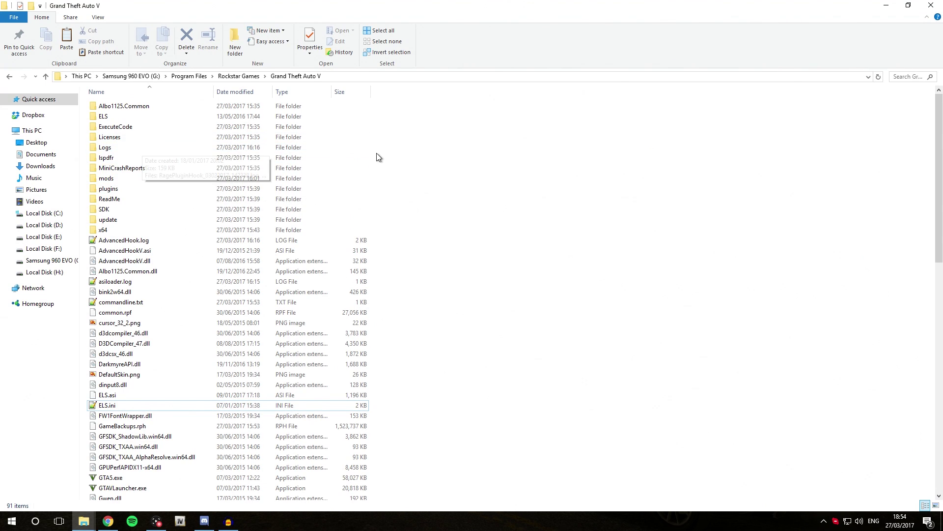
double_click(104, 117)
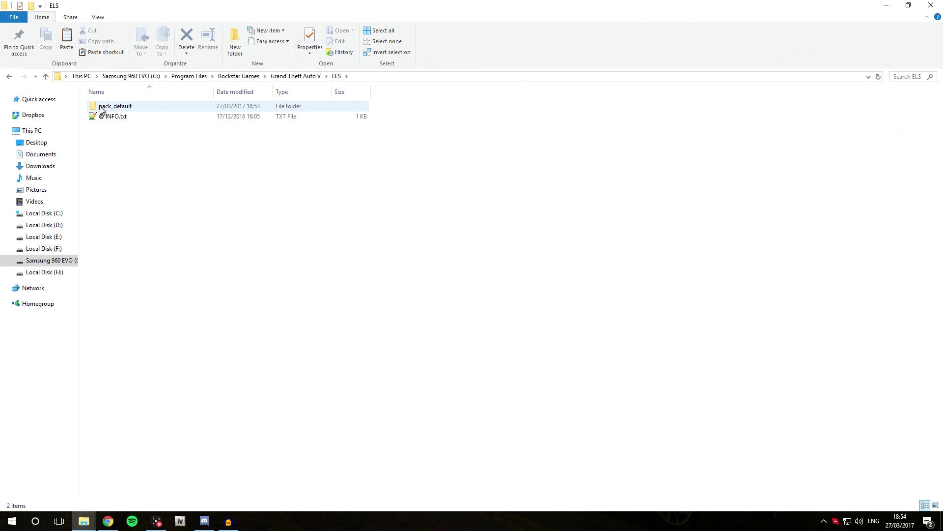
double_click(101, 109)
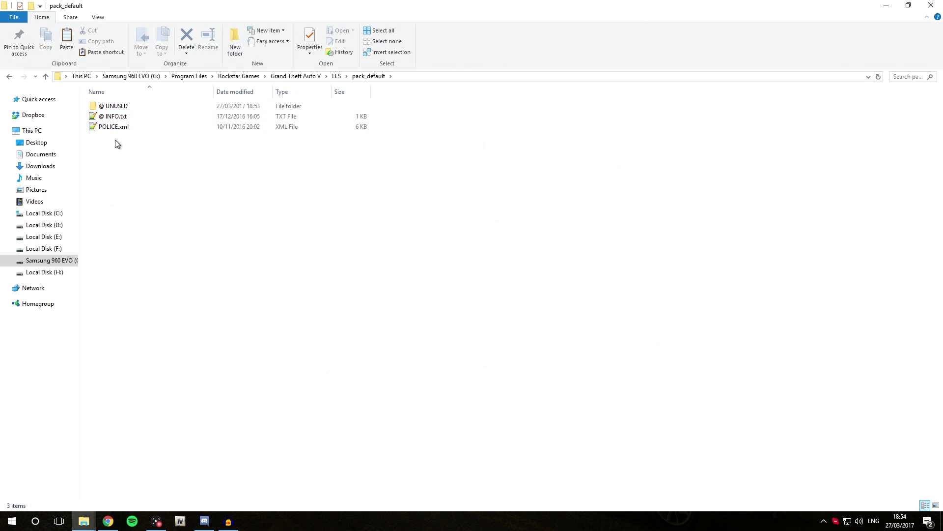
click(101, 130)
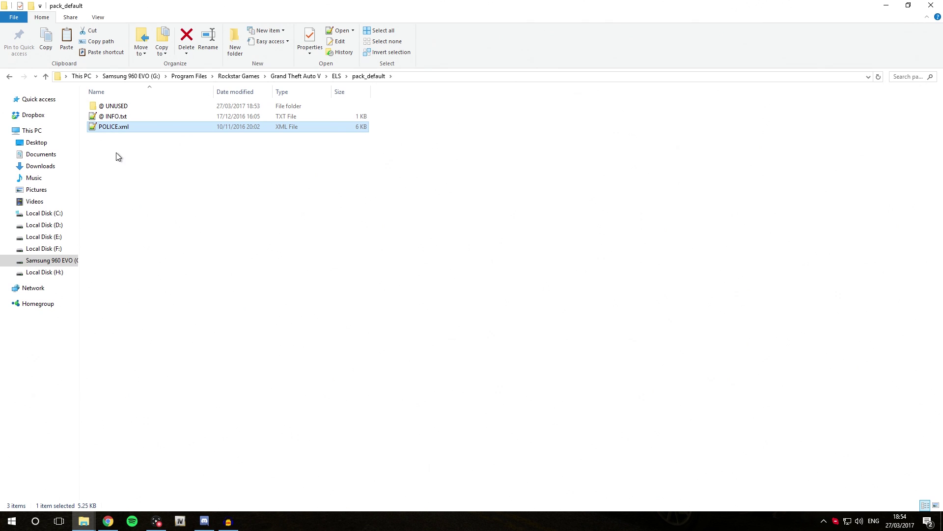
click(118, 156)
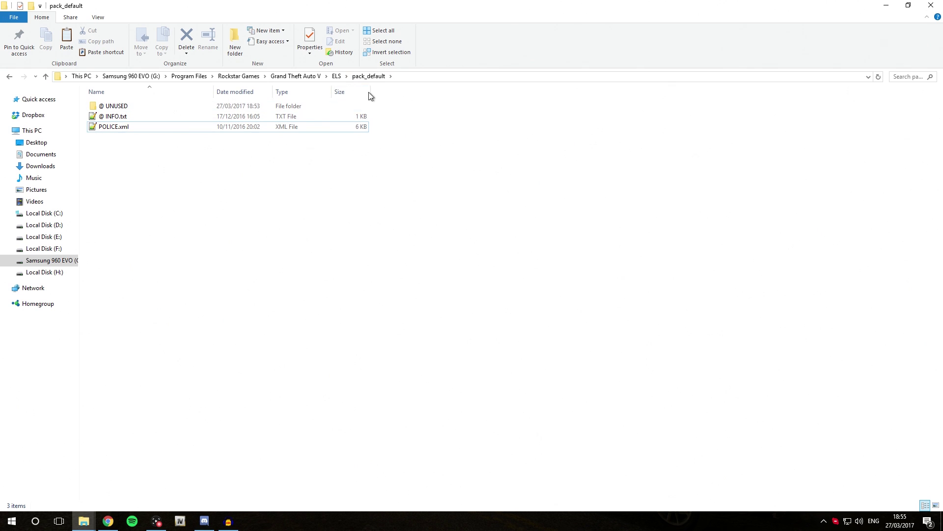
double_click(118, 130)
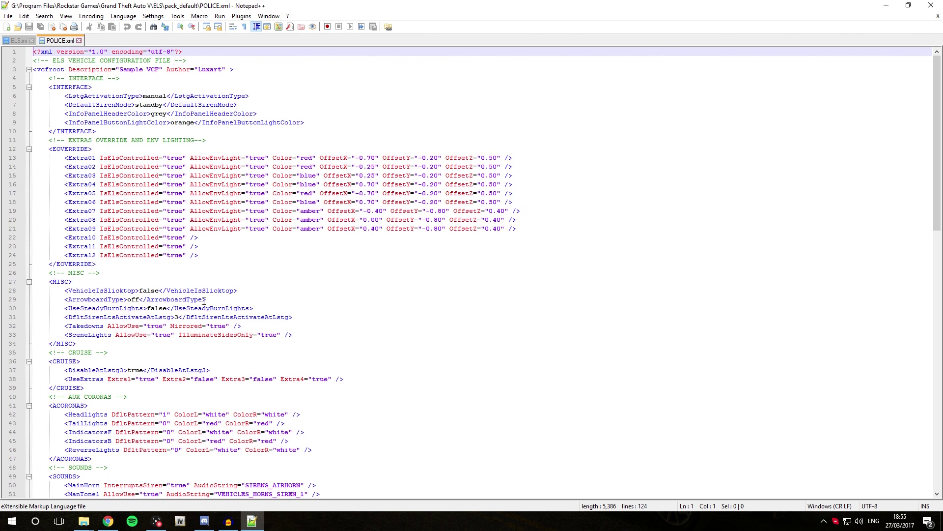
scroll(204, 300, down, 20)
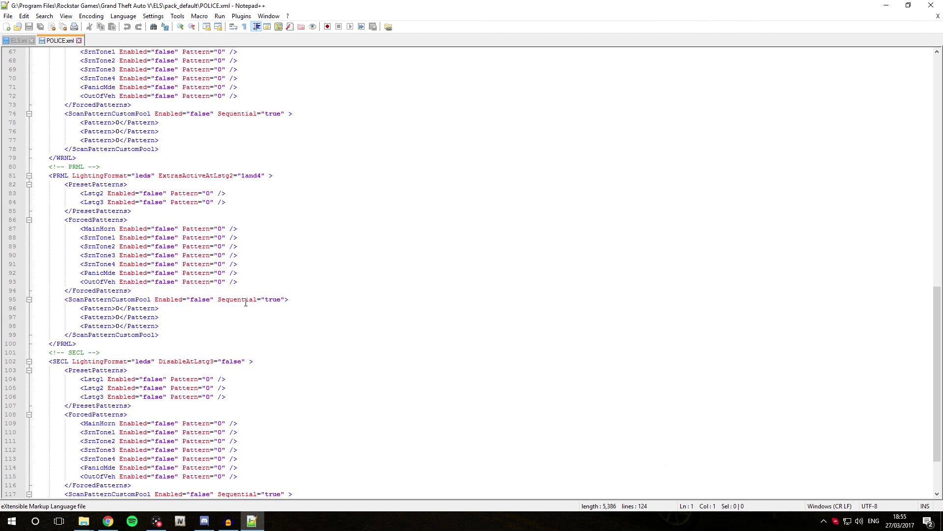
scroll(256, 293, up, 20)
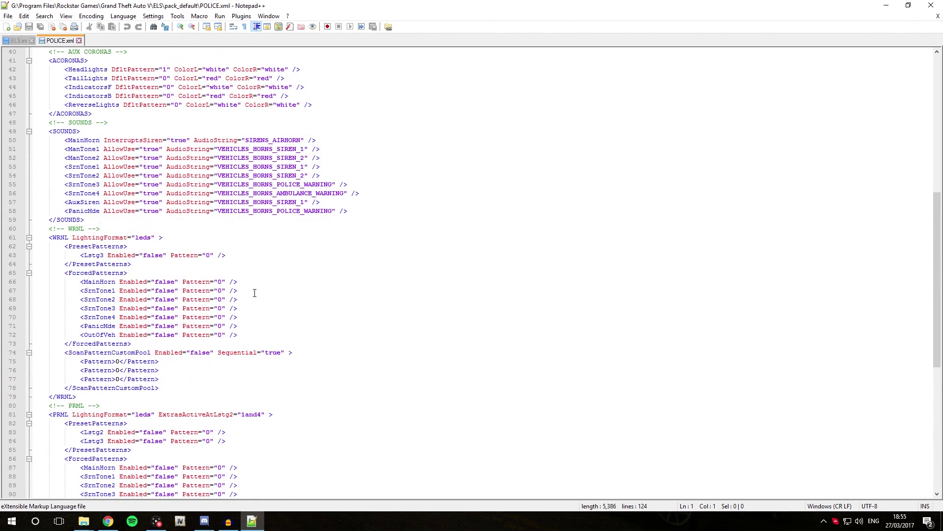
click(931, 5)
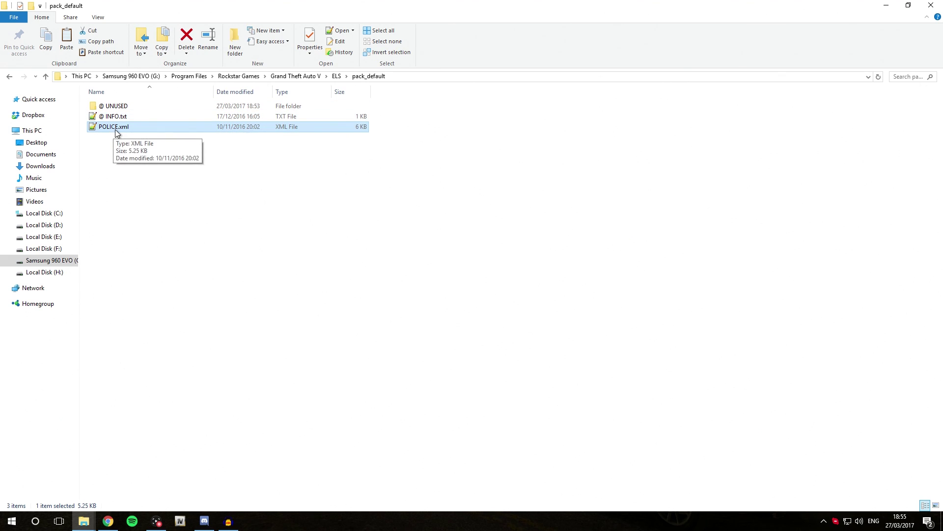
- Delete POLICE.xml from pack_default, confirming the move to the Recycle Bin
click(218, 175)
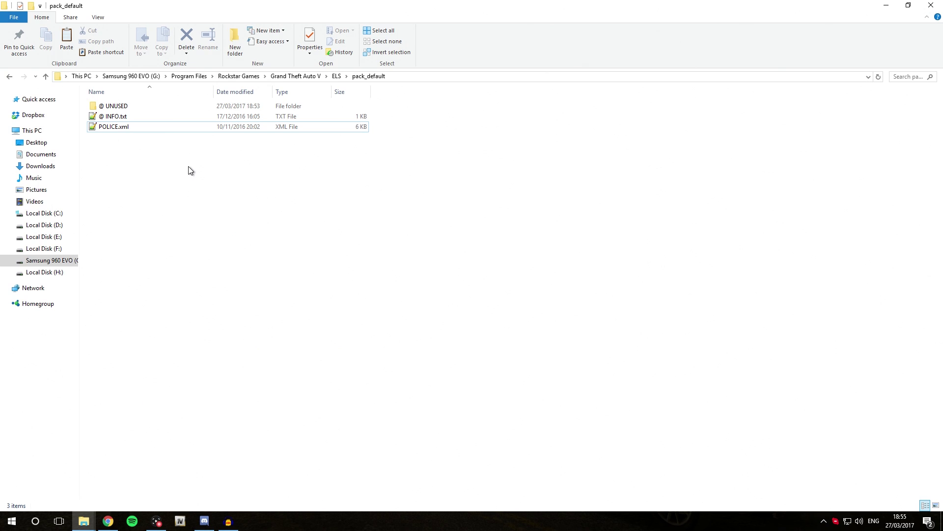
click(95, 129)
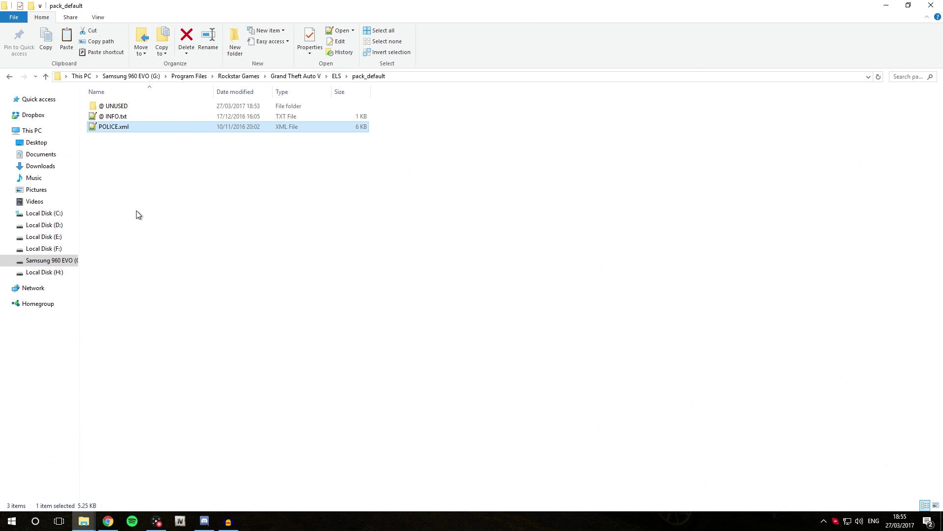
key(Delete)
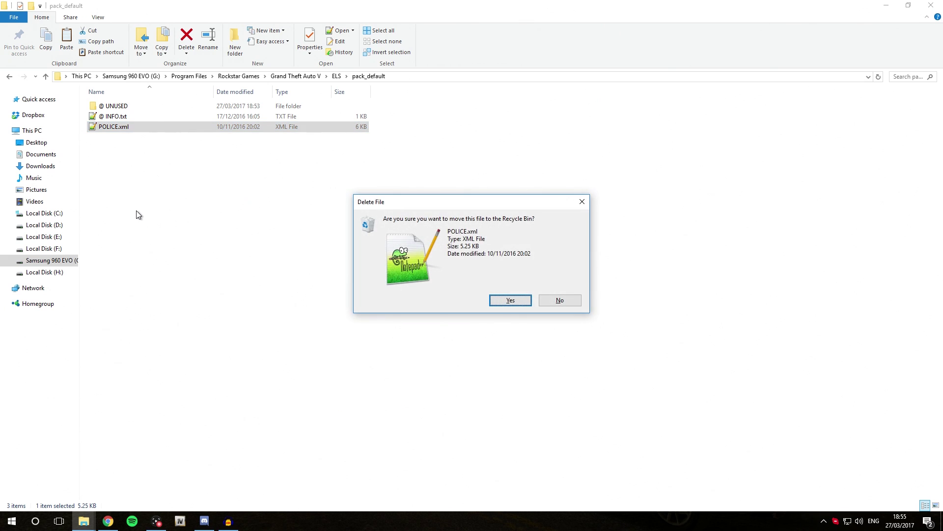
click(510, 301)
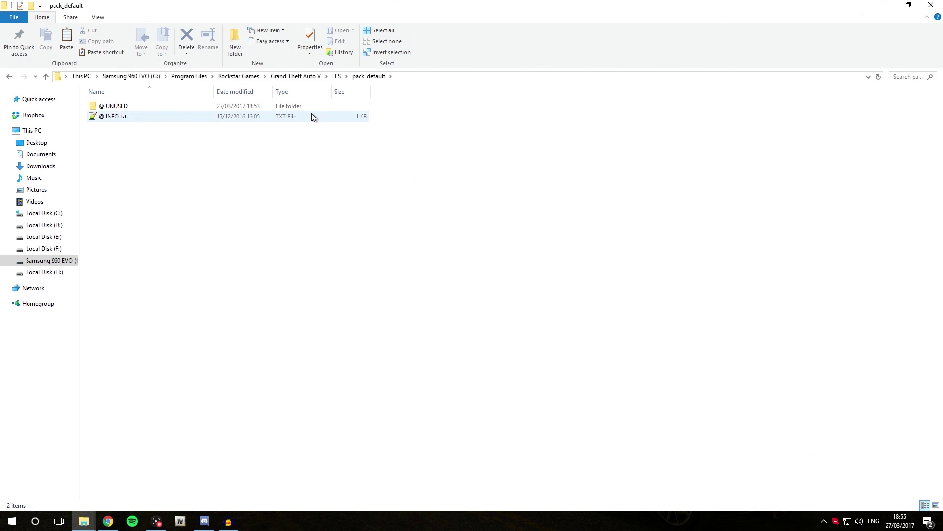
- Return to the Grand Theft Auto V folder and run RAGEPluginHook.exe to start the game
click(296, 76)
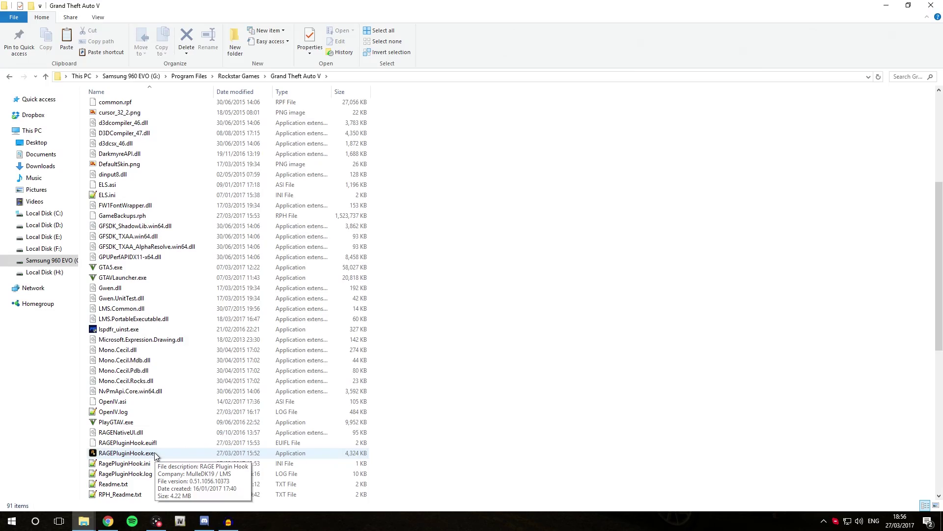
double_click(127, 453)
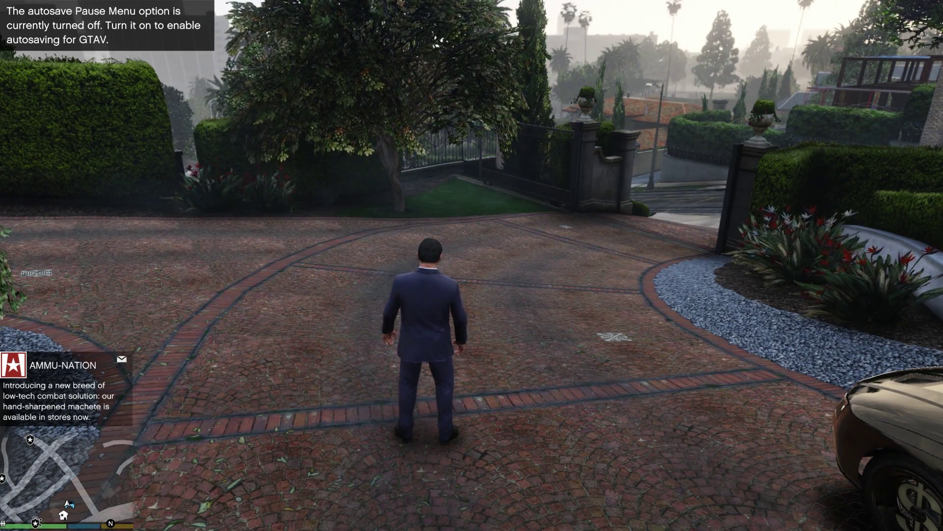
- Open the Graphics page of the game's Settings from the pause menu
key(Escape)
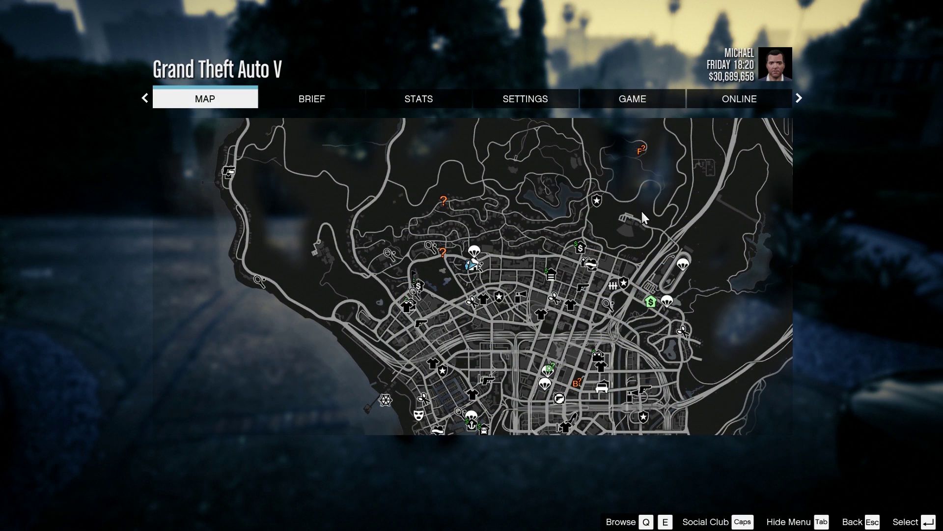
click(538, 100)
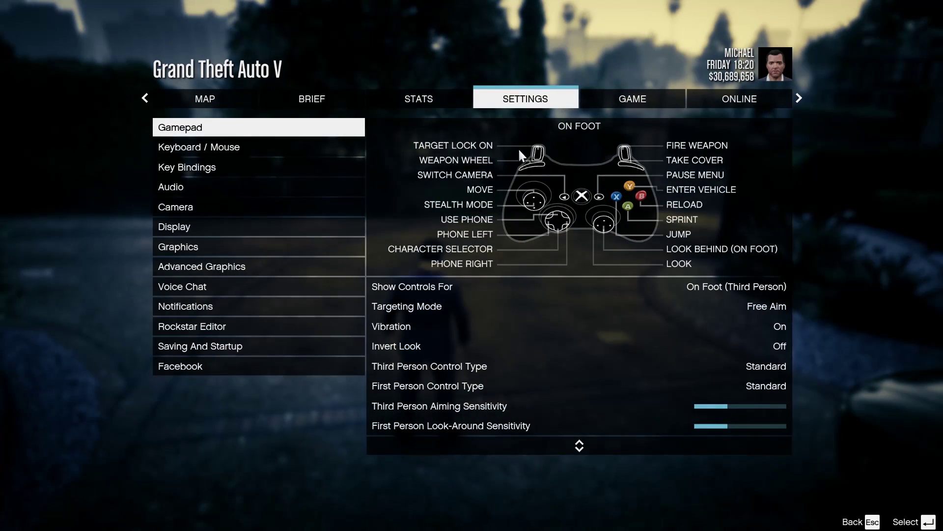
click(289, 244)
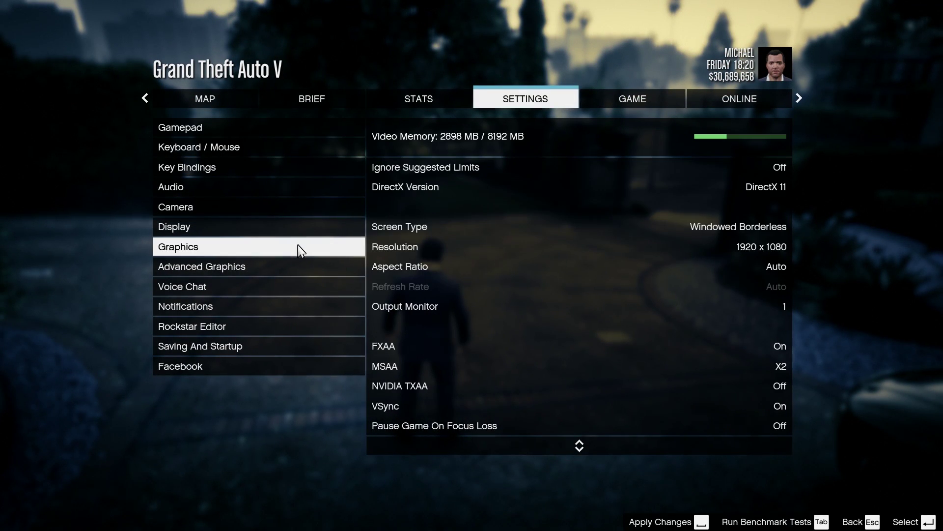
- Set the Post FX graphics option to Ultra
key(Down)
key(Down)
key(Down)
key(Down)
key(Down)
key(Down)
key(Down)
key(Down)
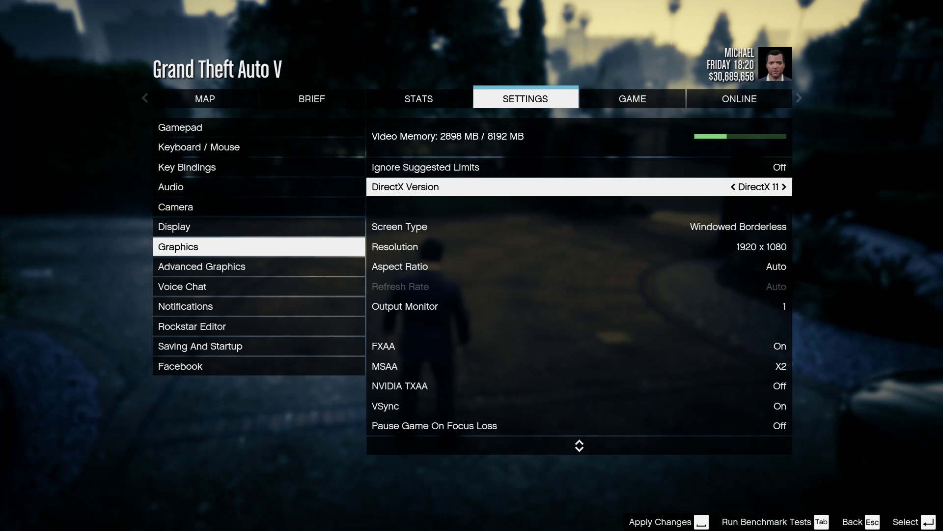
key(Down)
key(Down)
key(Down)
key(Down)
key(Down)
key(Down)
key(Down)
key(Down)
key(Down)
key(Down)
key(Down)
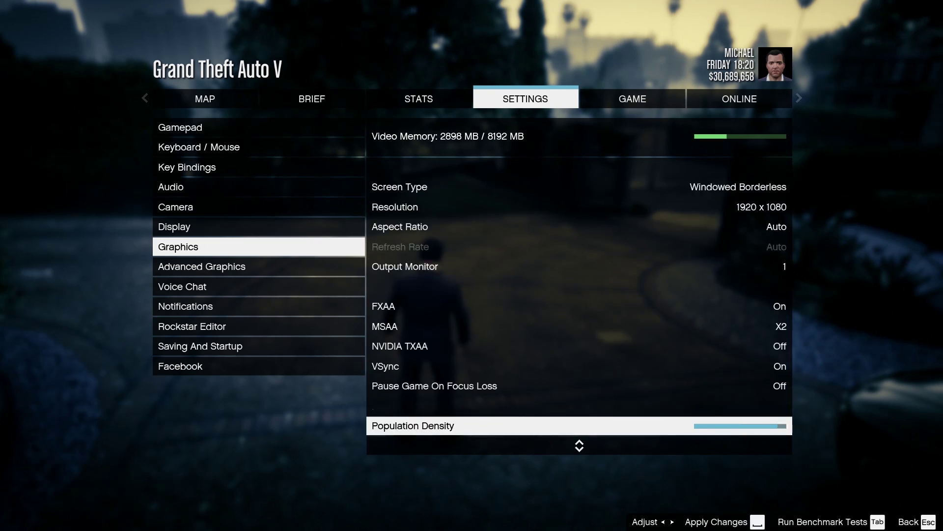
key(Down)
key(Down)
key(Down)
key(Down)
key(Down)
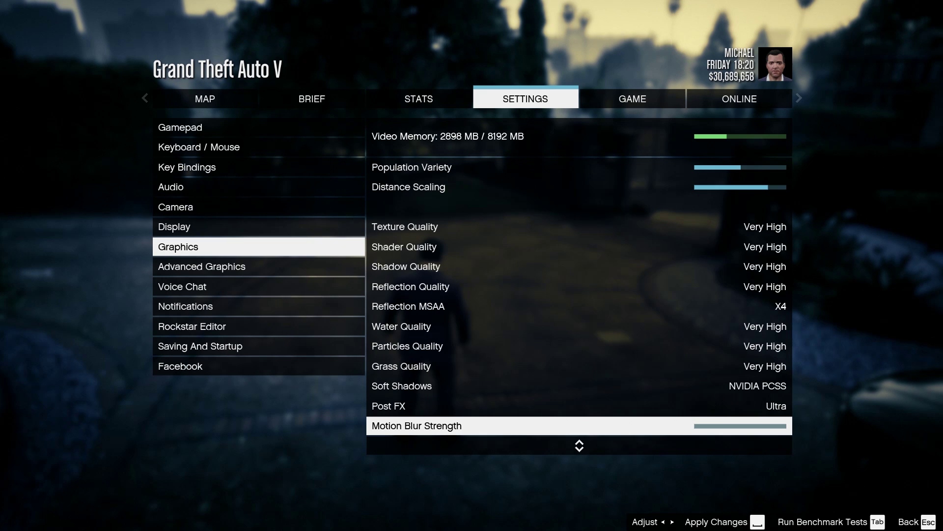
key(Up)
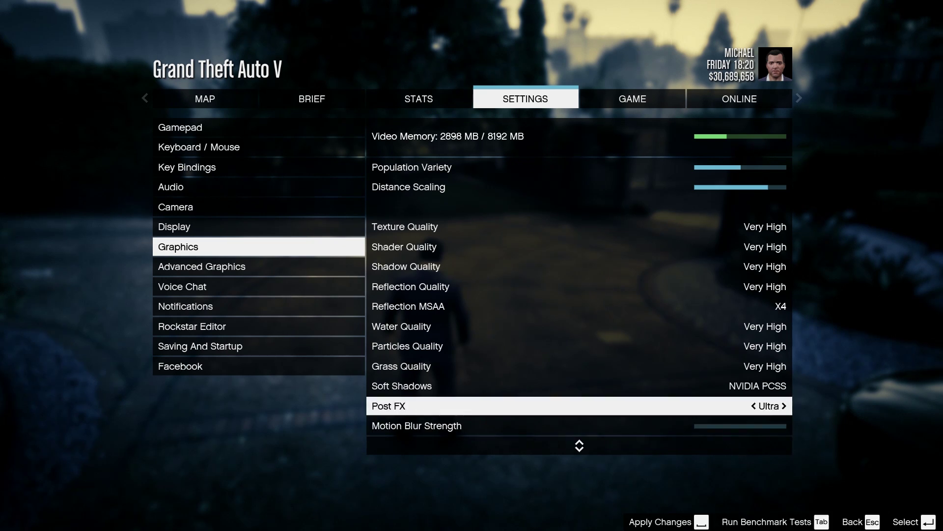
key(Right)
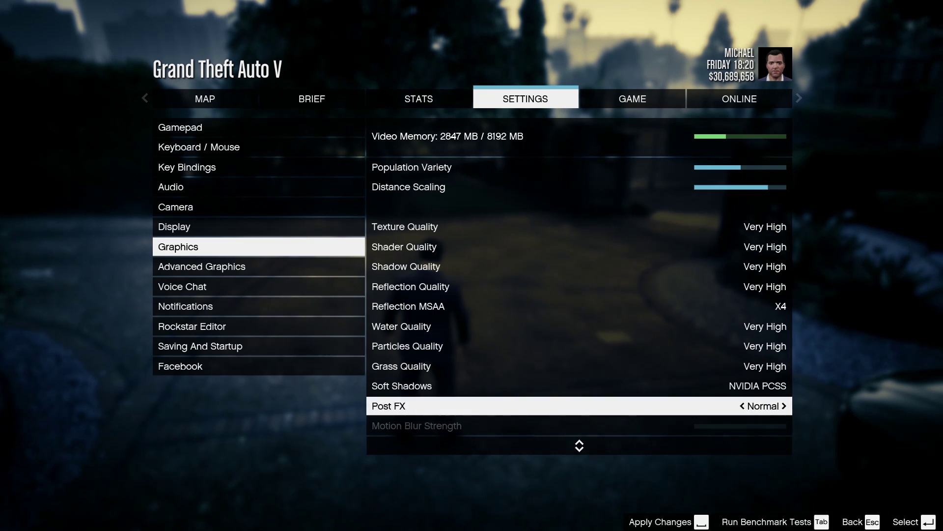
key(Right)
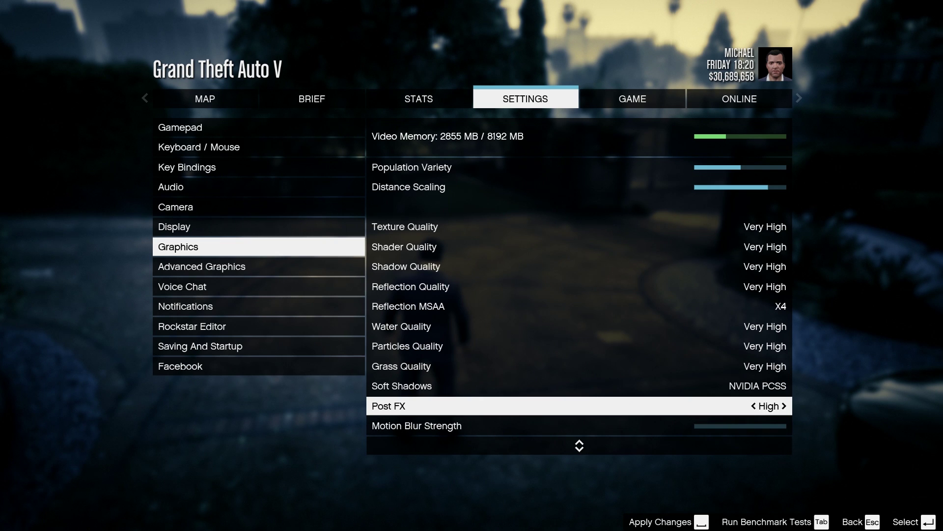
key(Right)
key(Left)
key(Right)
key(Right)
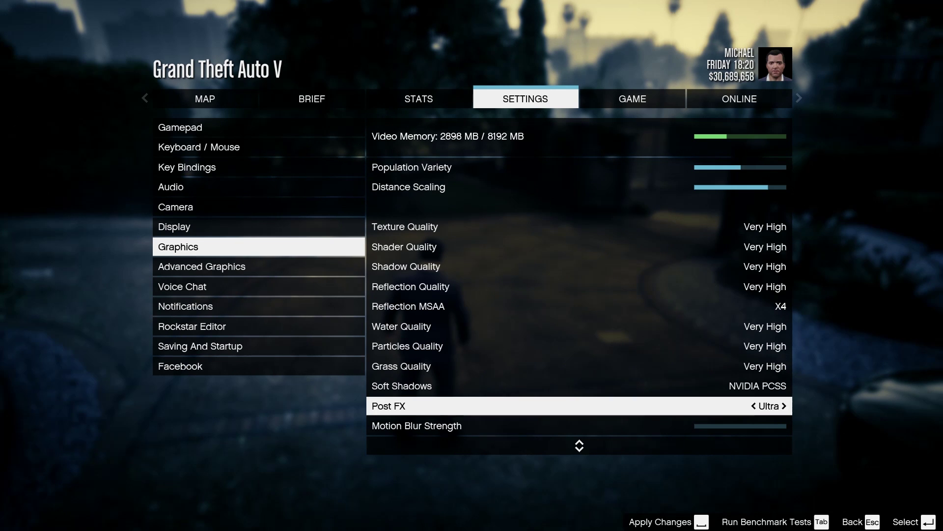
key(space)
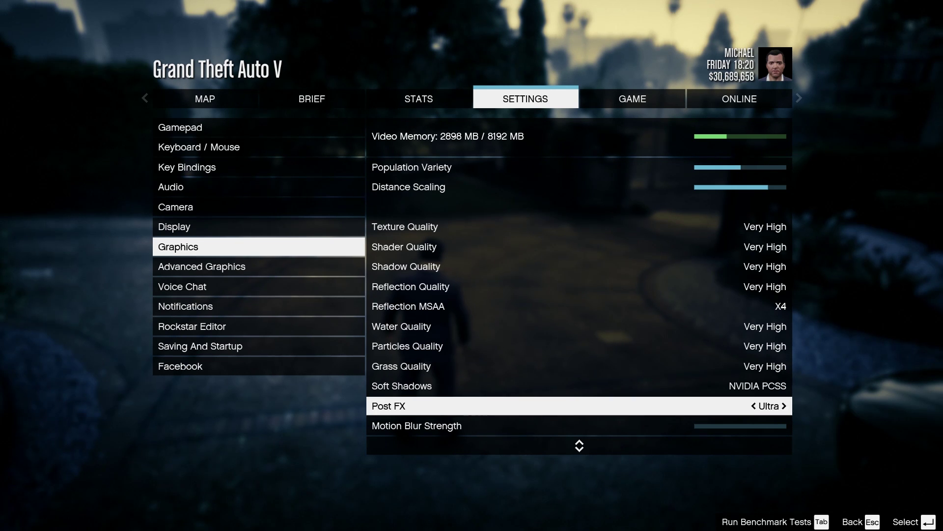
key(Up)
key(Up)
key(Up)
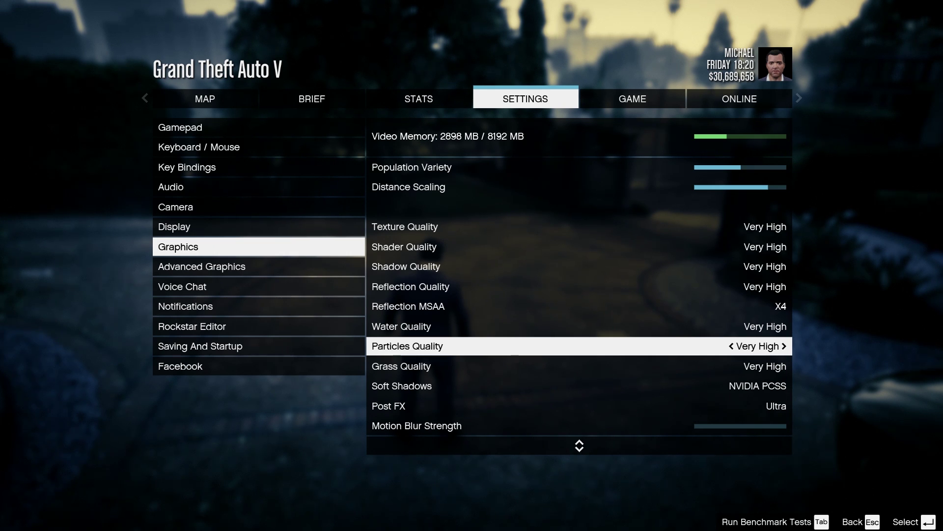
key(Right)
key(Right)
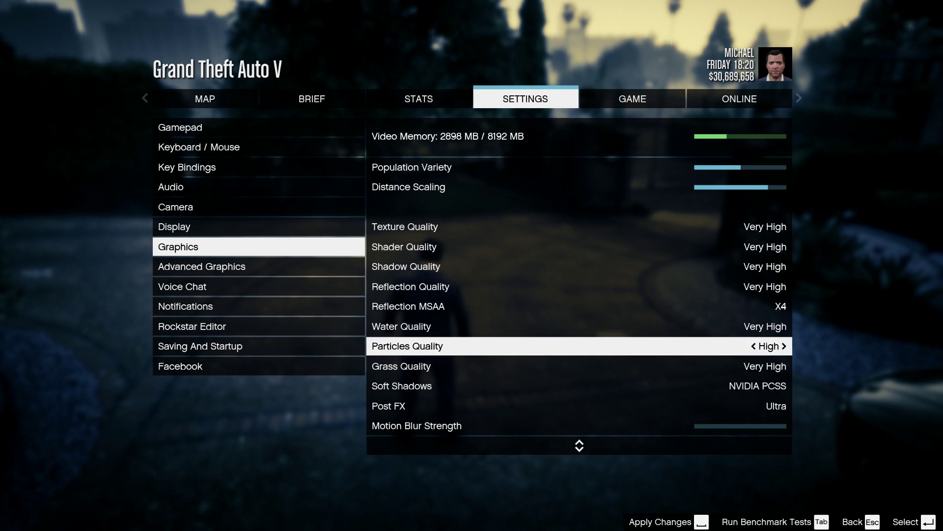
key(Right)
key(Right)
key(Left)
key(Left)
key(Right)
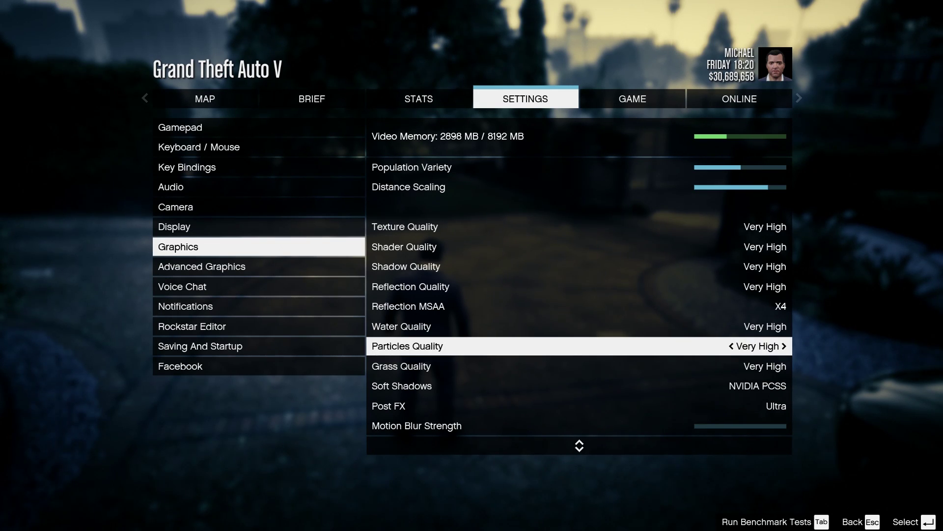
key(Up)
key(Up)
key(Up)
key(Up)
key(Up)
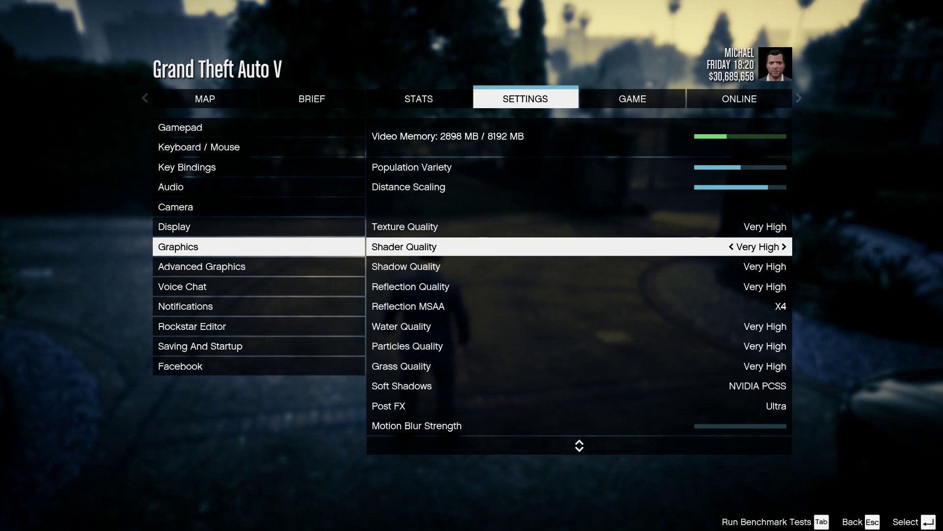
key(Right)
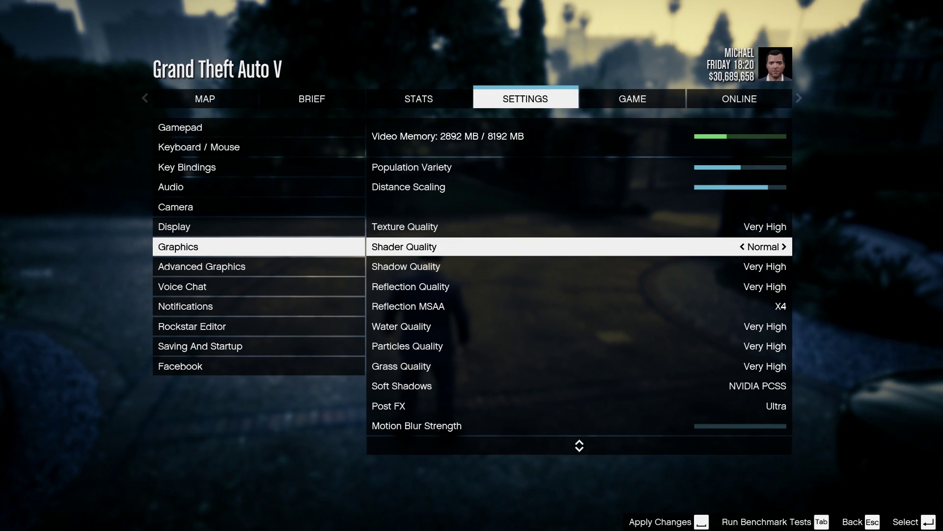
key(Right)
key(Right)
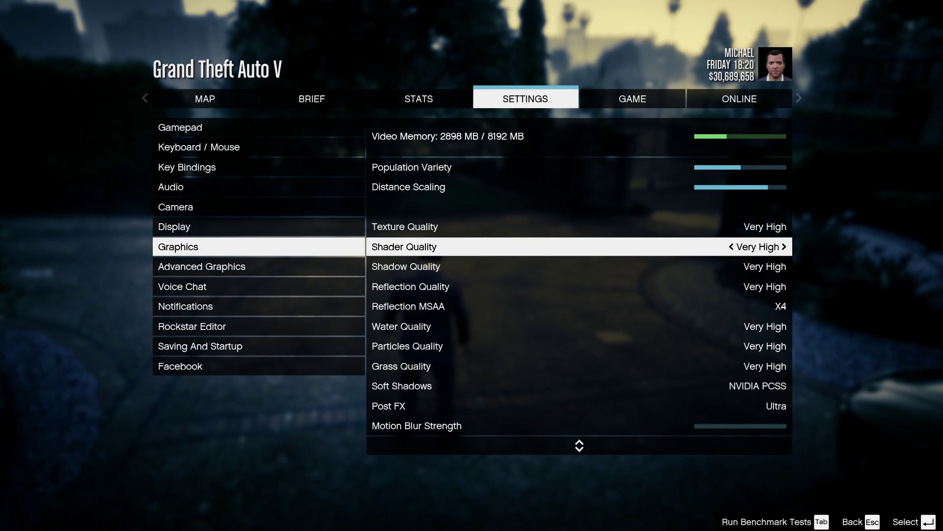